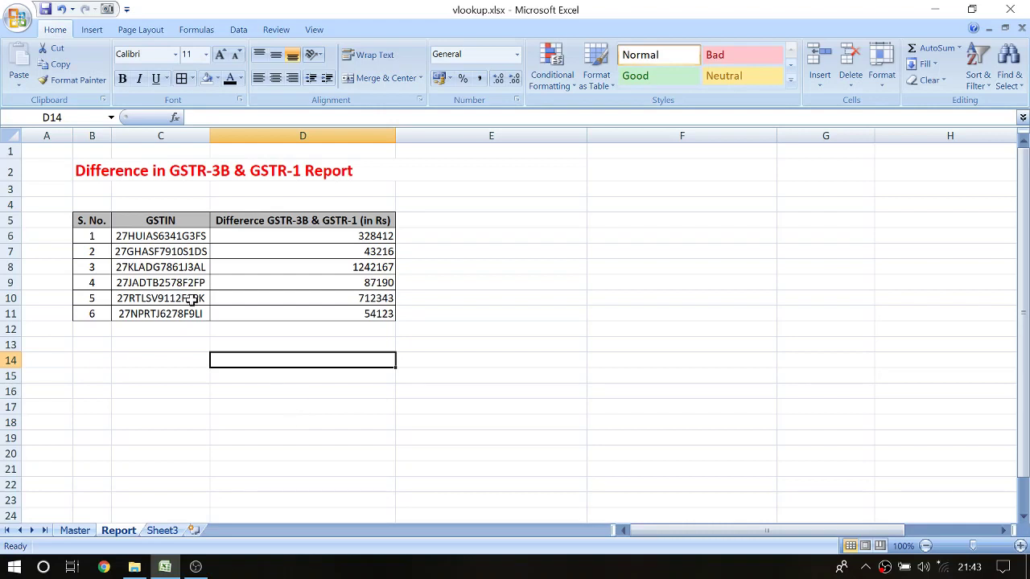
Review the Report table's GSTIN entries and difference amounts, checking their total
left_click_drag(93, 222, 350, 314)
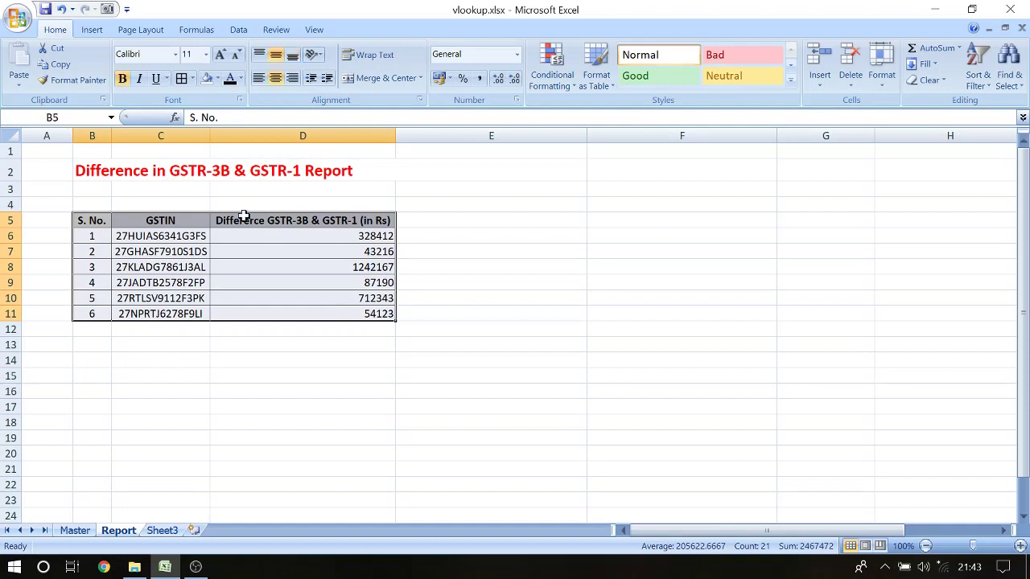
left_click(329, 234)
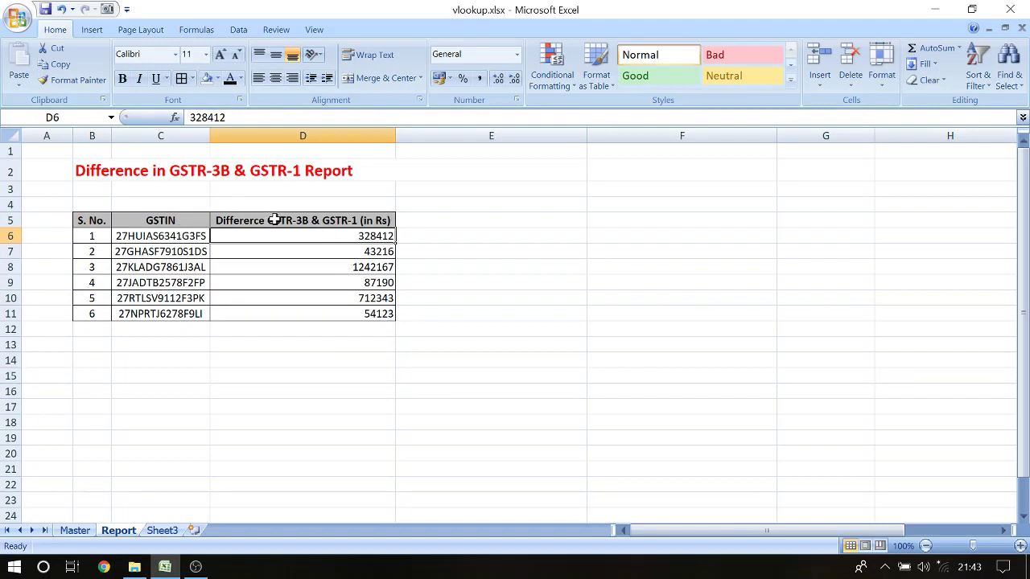
left_click(338, 312)
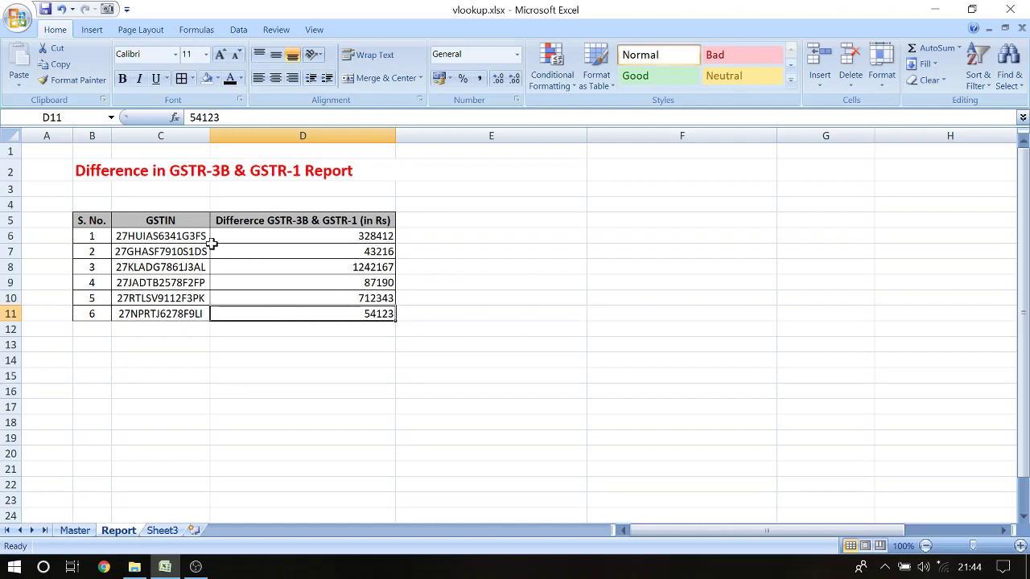
left_click_drag(172, 232, 172, 314)
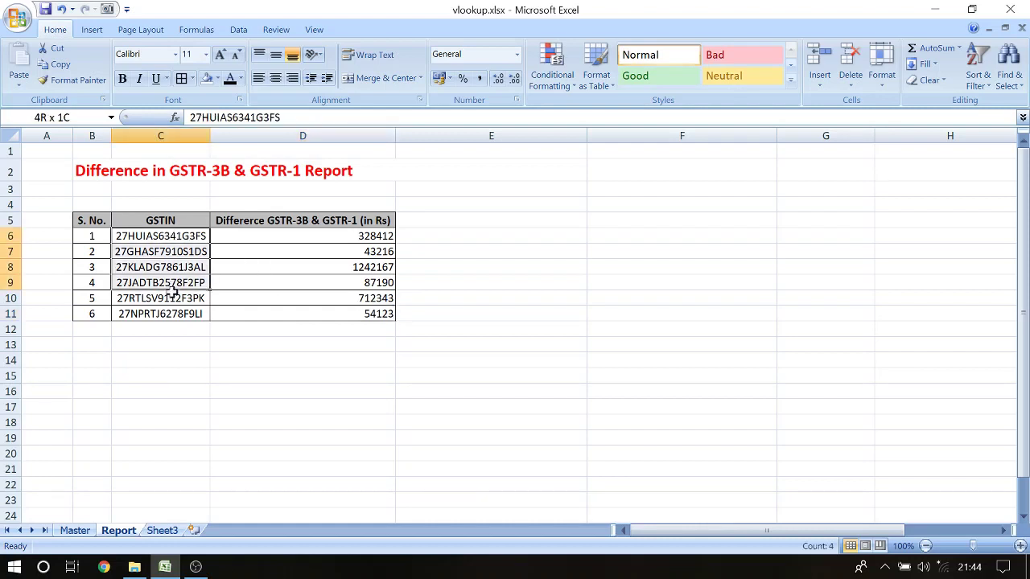
left_click_drag(355, 234, 358, 316)
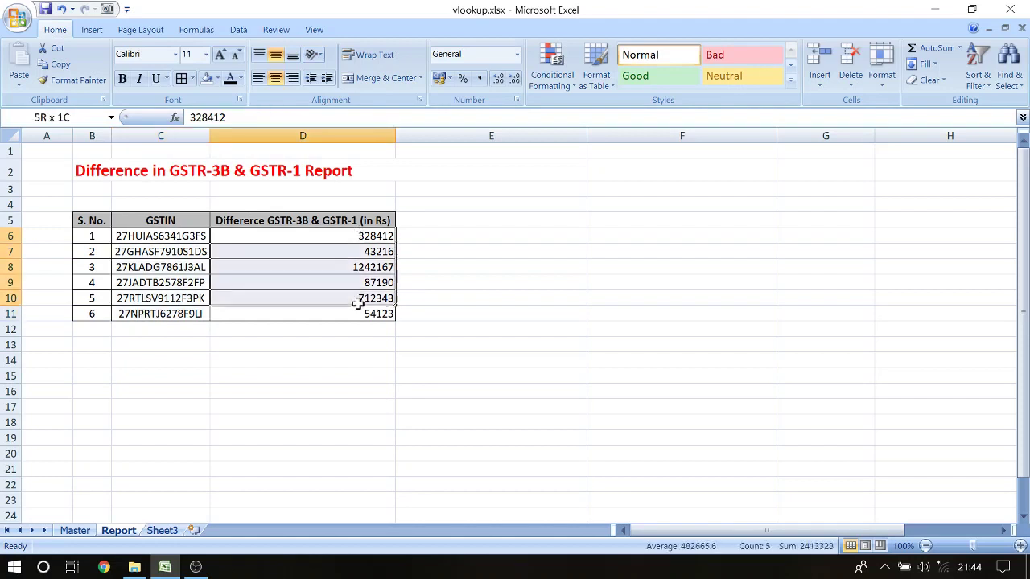
Enter the headings Name of Party, Adress, Mobile and Email ID in cells E5 to H5
left_click(490, 220)
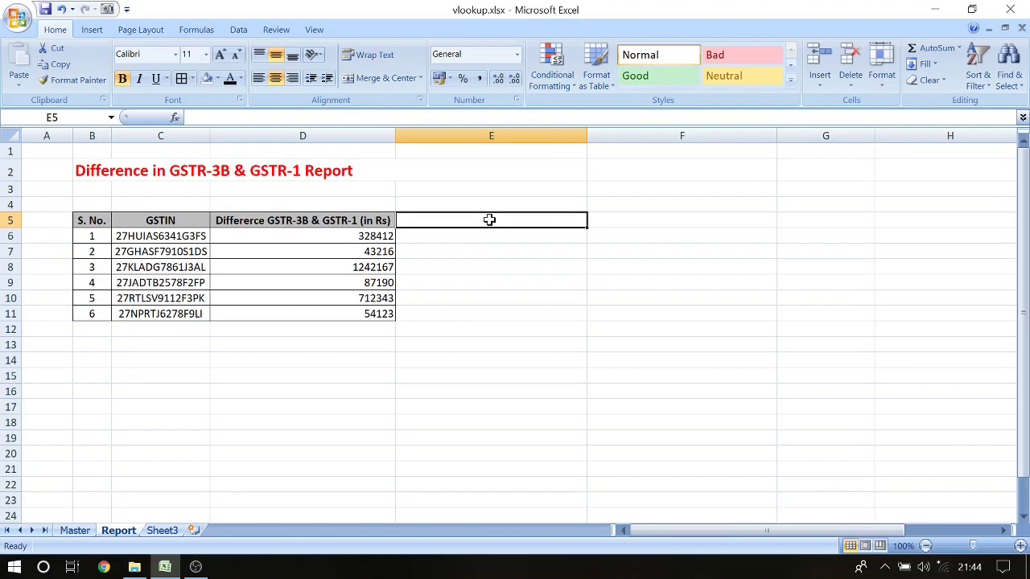
type("Nae")
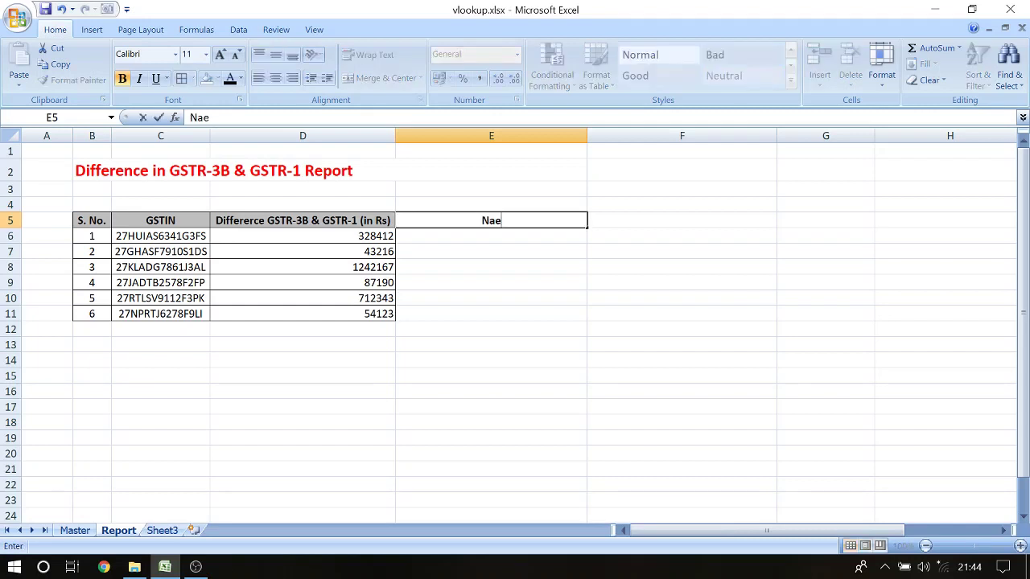
key("BackSpace")
type("me ")
type("of Part")
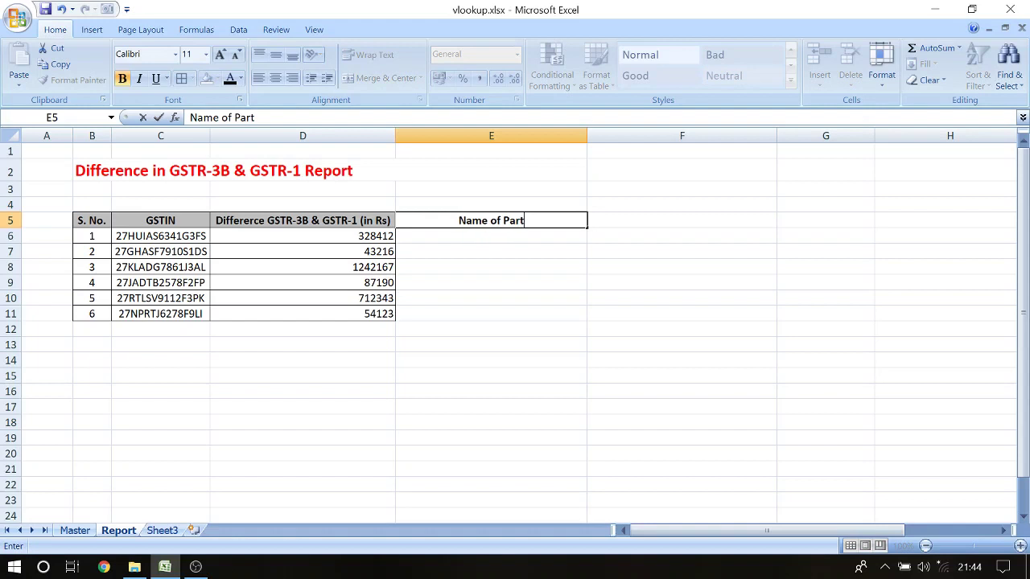
type("y")
left_click(642, 222)
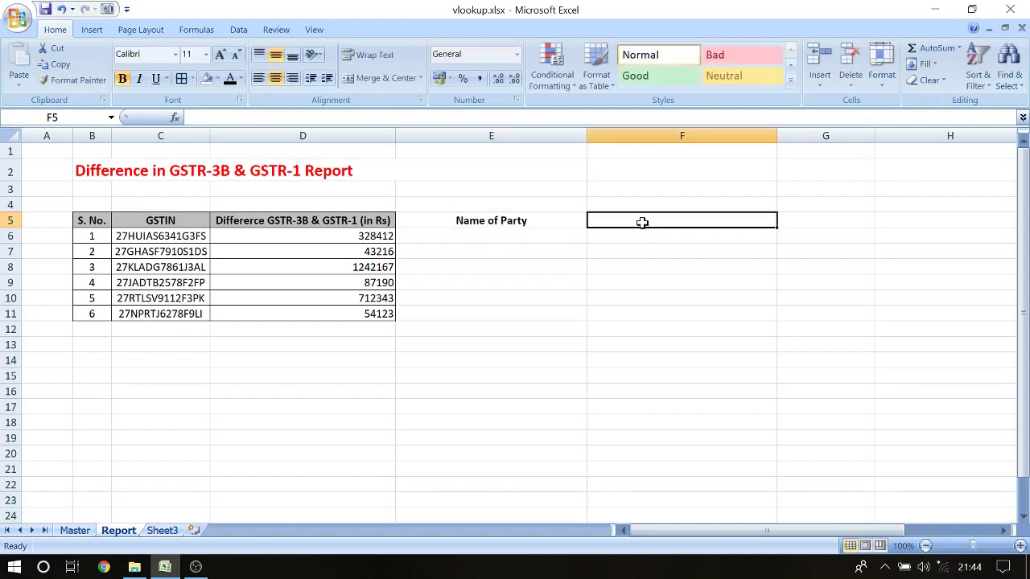
type("Adres")
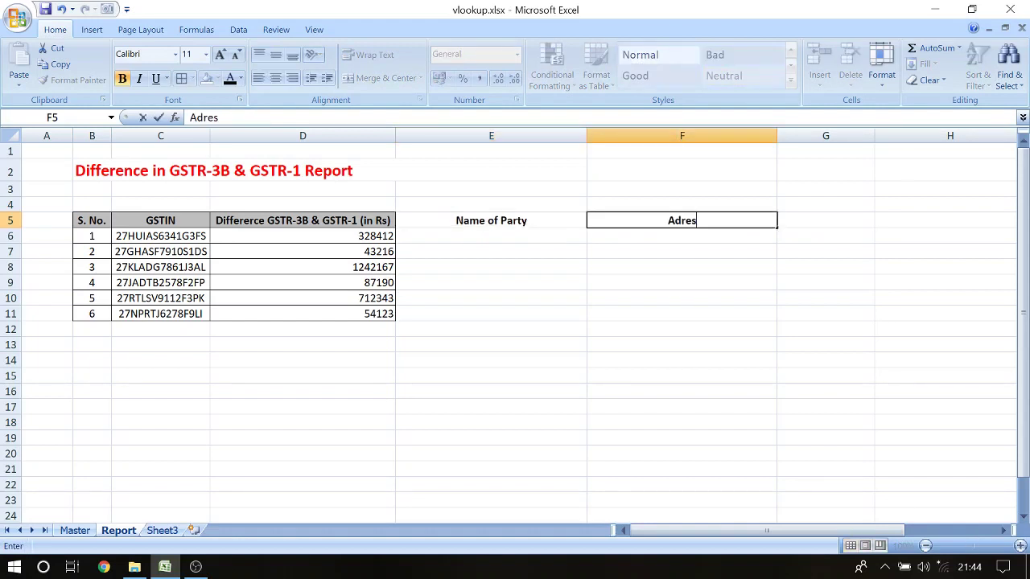
type("s")
left_click(814, 227)
type("Mobi")
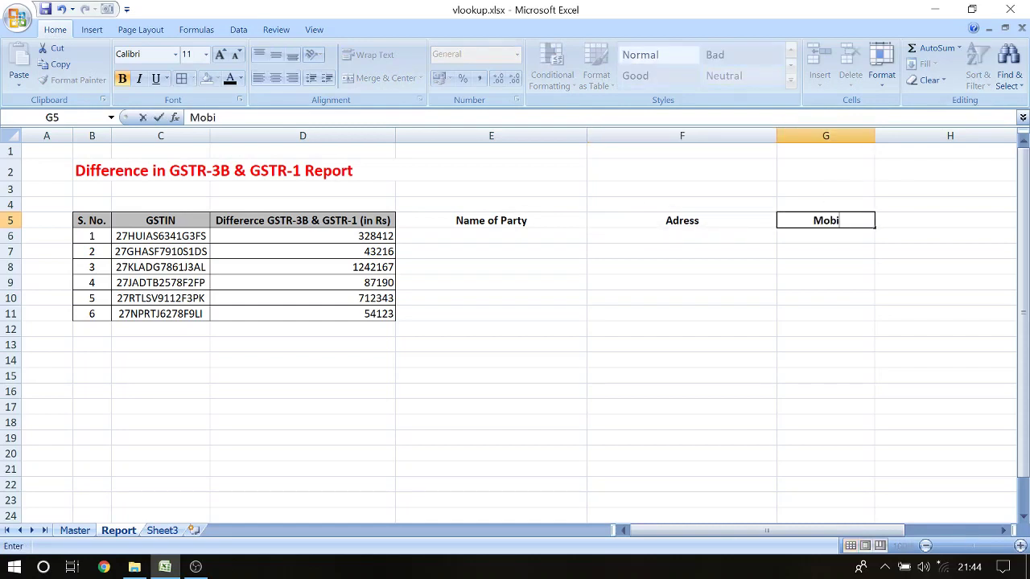
type("le")
left_click(914, 221)
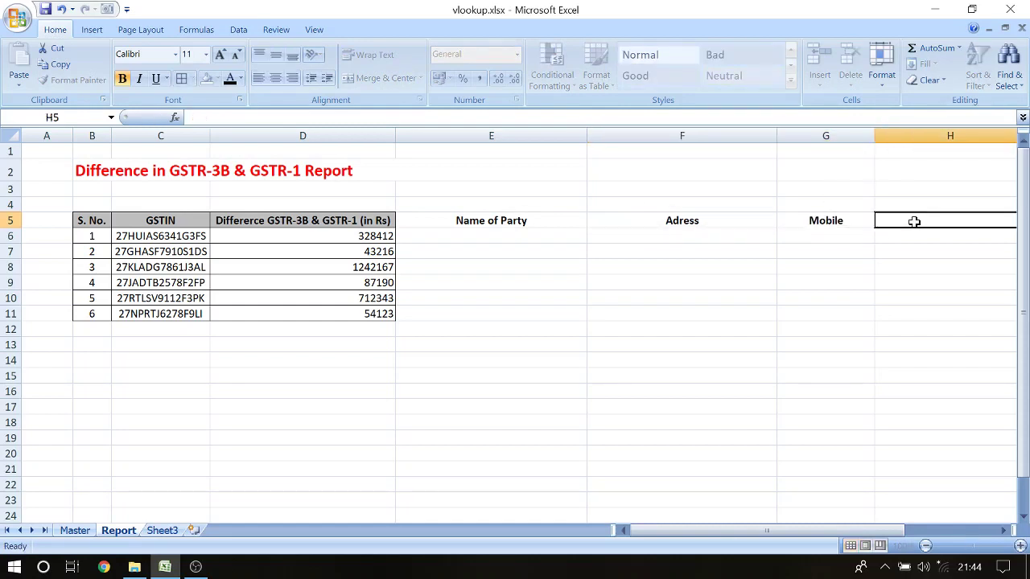
type("Email ")
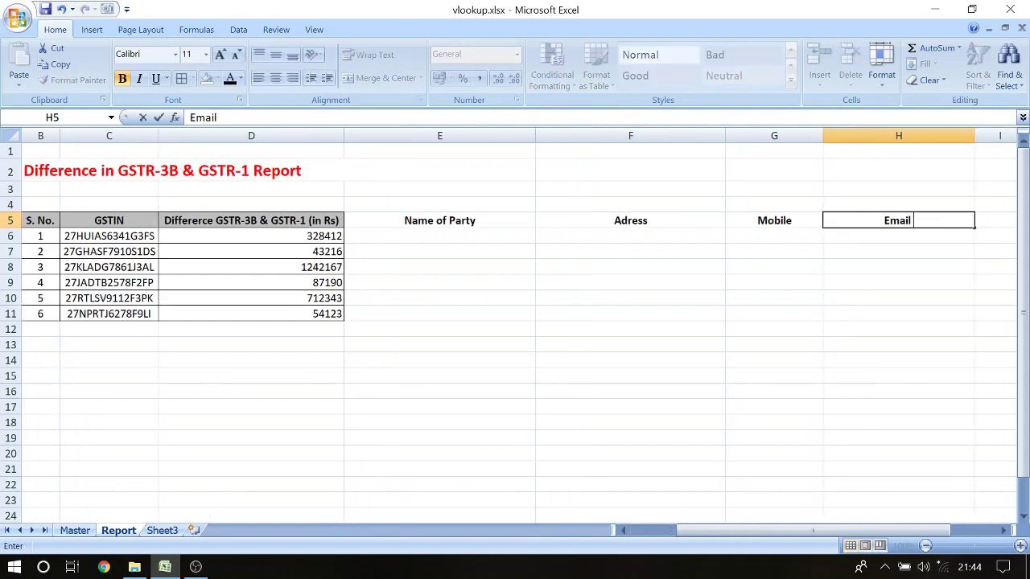
type("ID")
Apply All Borders to the new columns E5:H11
left_click_drag(372, 223, 803, 317)
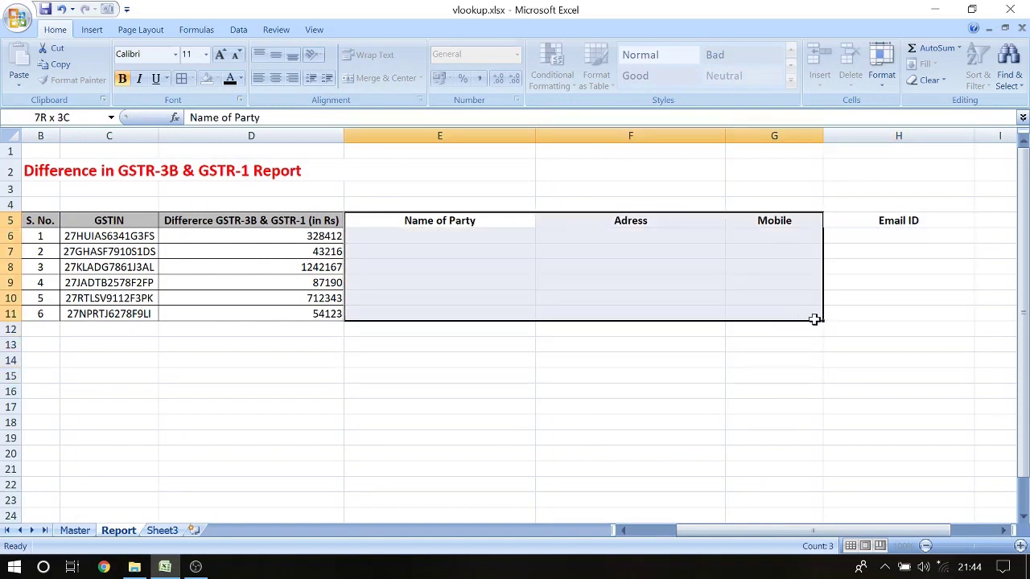
left_click_drag(803, 316, 883, 312)
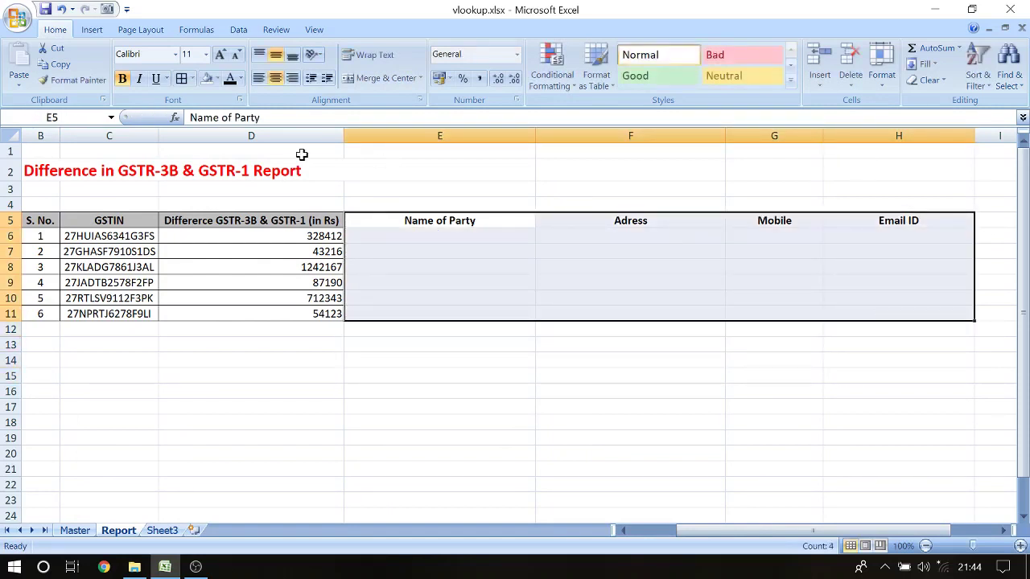
left_click(180, 78)
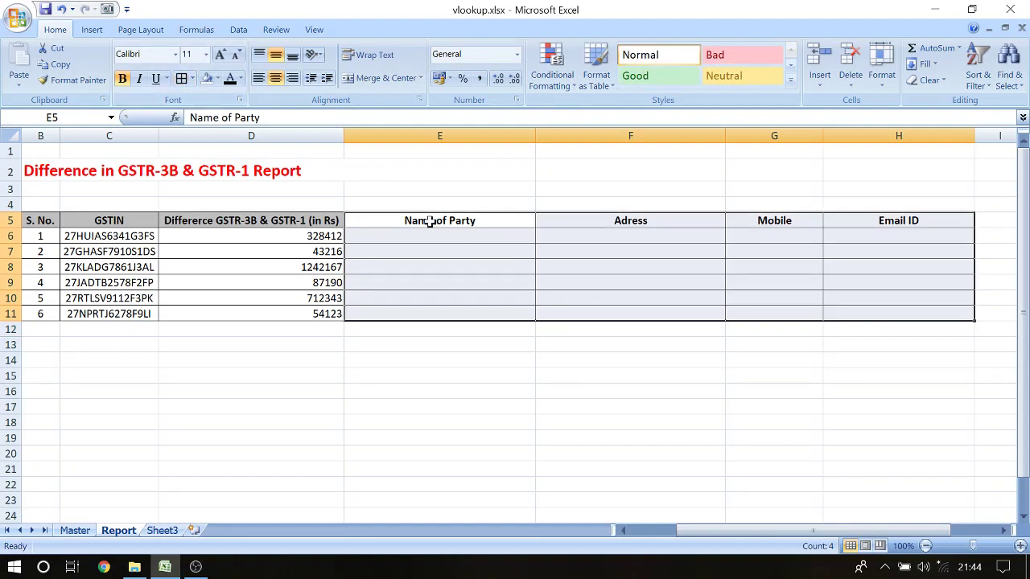
Copy the grey header formatting from D5 onto the new headings E5:H5 with Format Painter
mouse_move(427, 223)
left_mouse_down()
mouse_move(984, 210)
mouse_move(913, 222)
left_mouse_up()
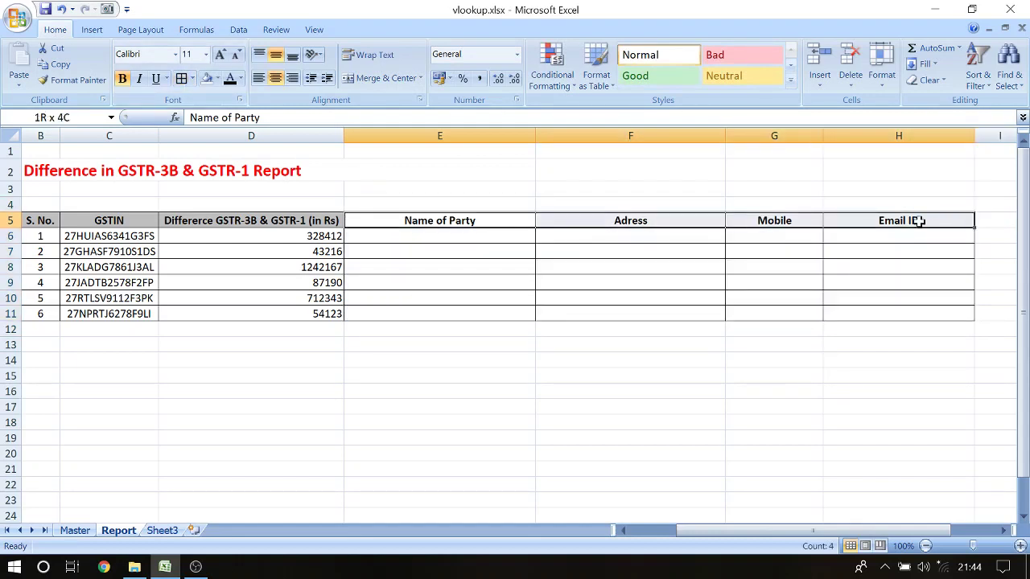
left_click(218, 80)
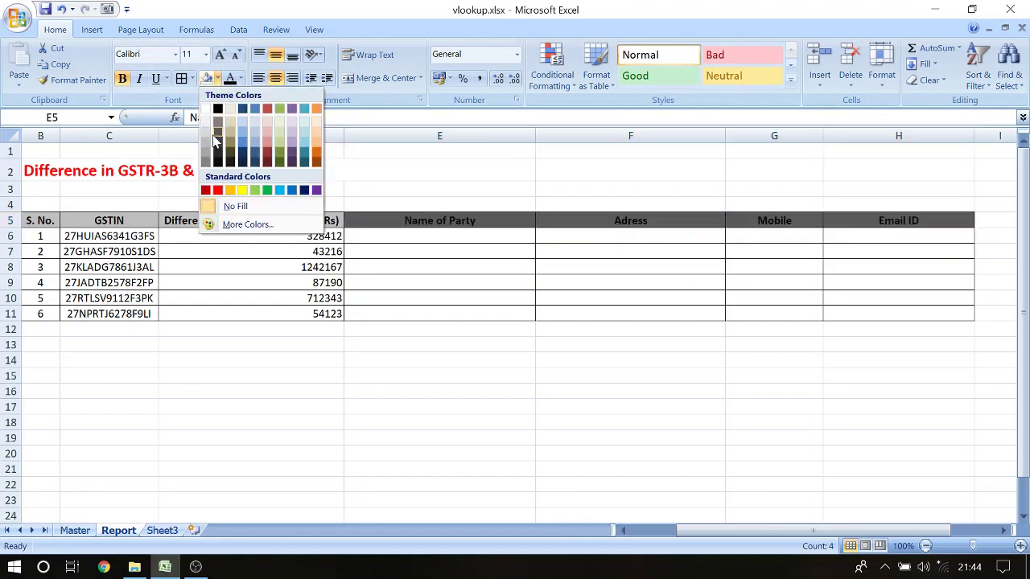
left_click(354, 217)
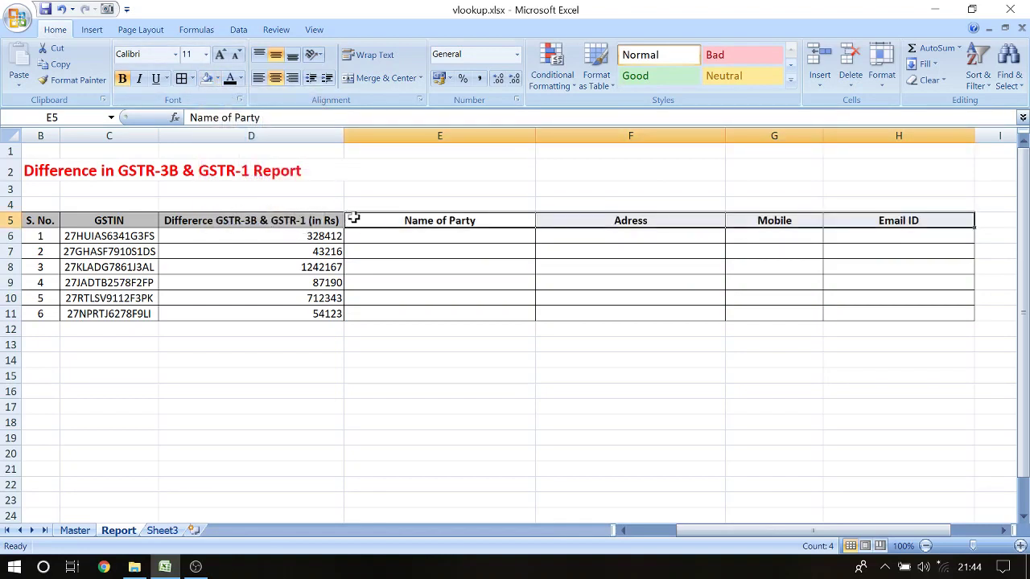
left_click(338, 219)
left_click(63, 82)
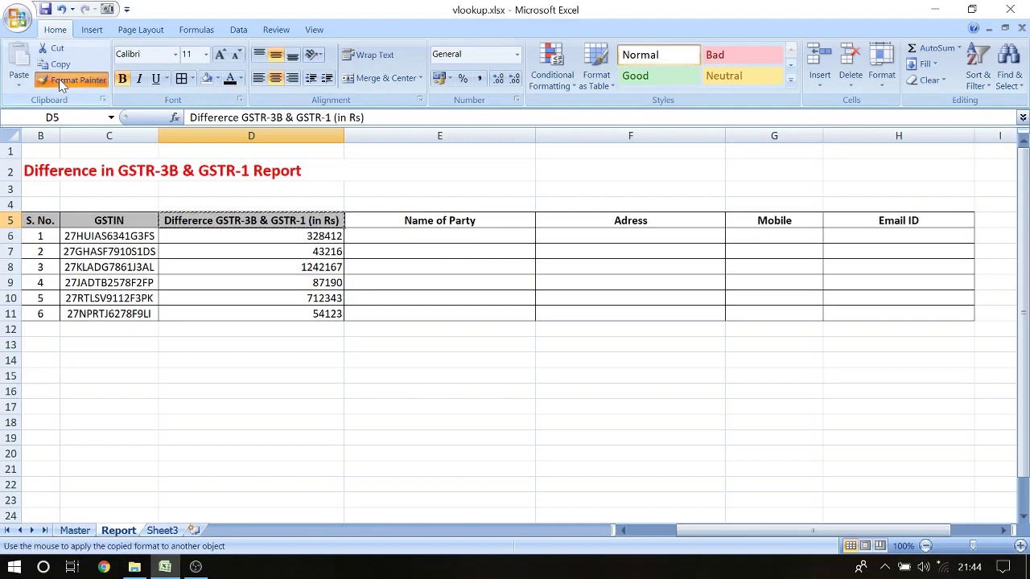
left_click_drag(399, 221, 911, 221)
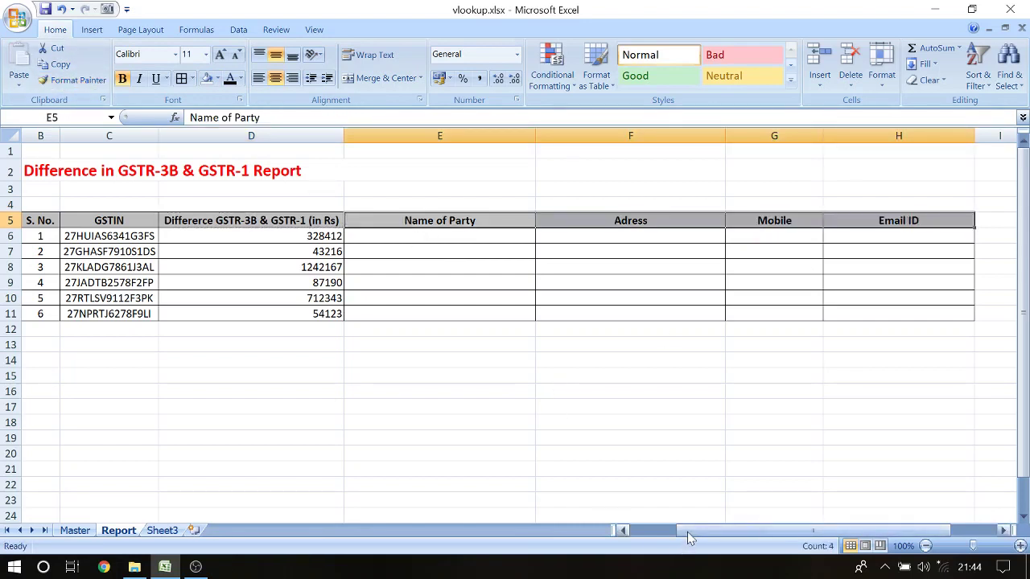
left_click_drag(687, 532, 617, 532)
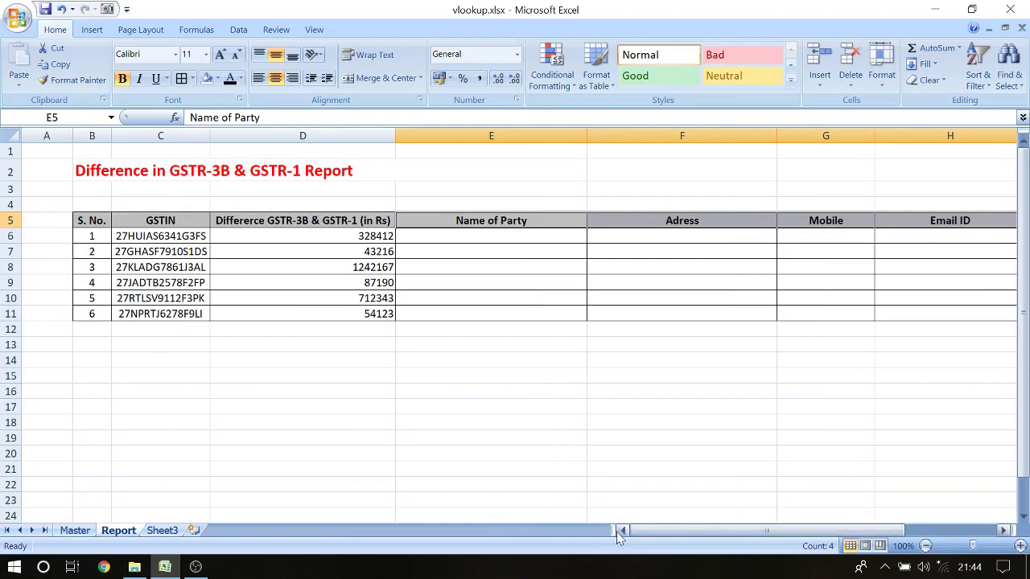
Review the Master sheet's GSTIN, Name of Party and Address headings, then return to the Report sheet
left_click(74, 531)
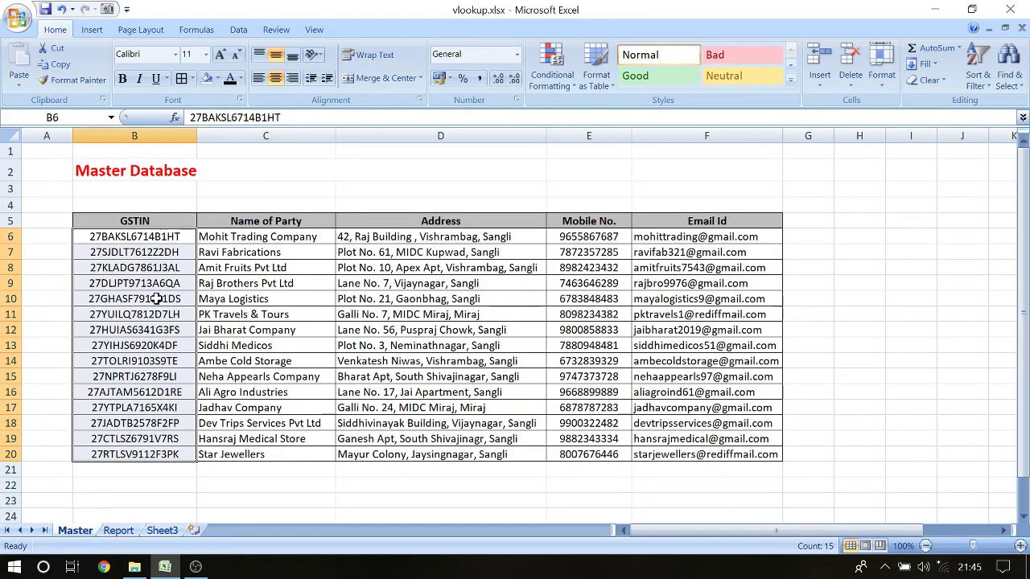
left_click(140, 222)
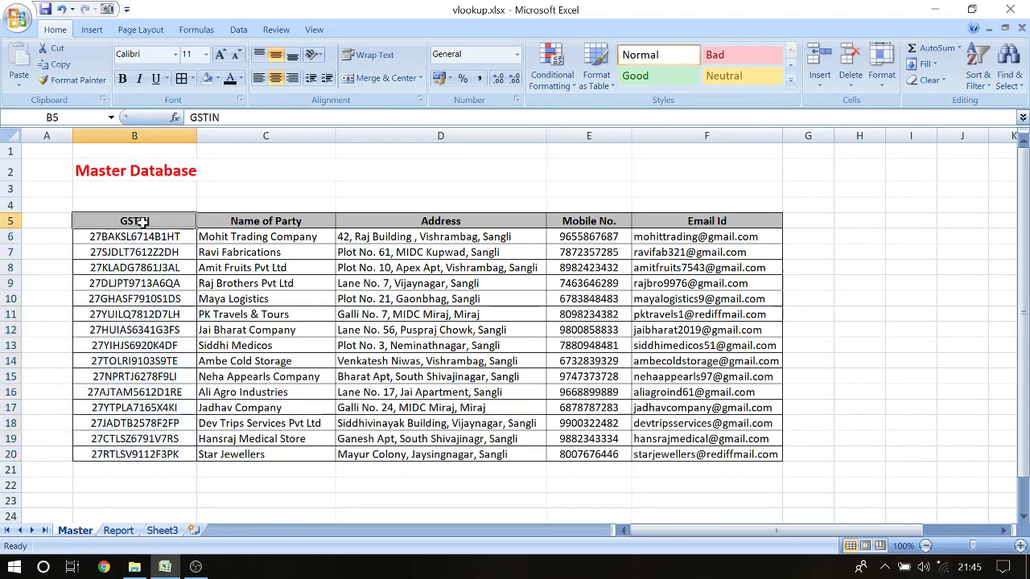
left_click(272, 222)
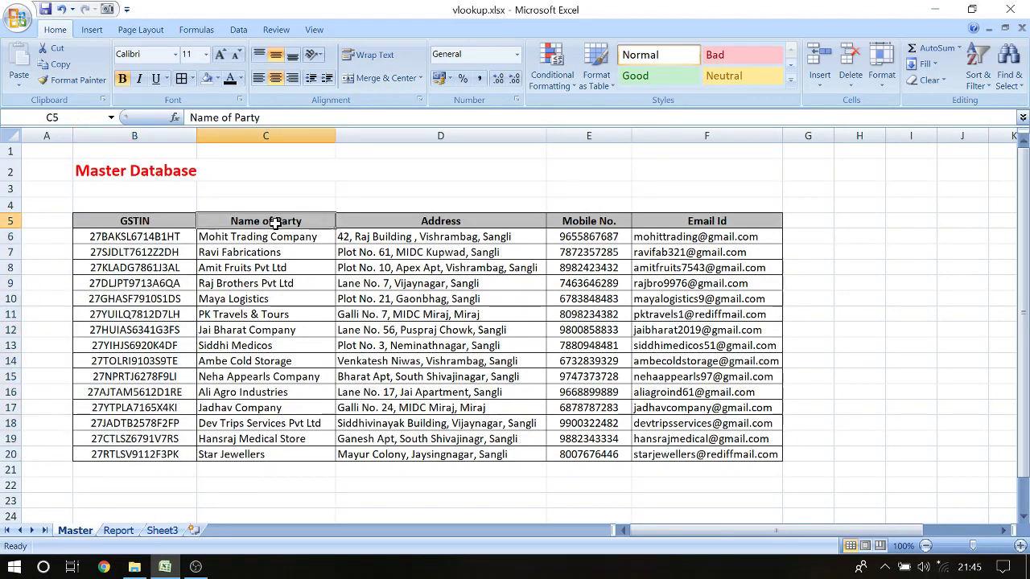
left_click(483, 223)
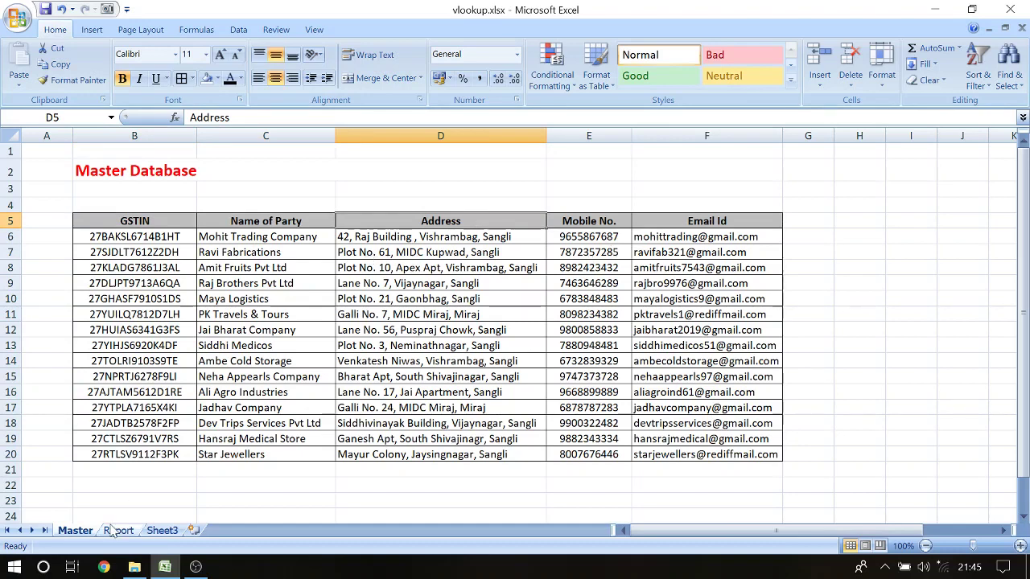
left_click(123, 531)
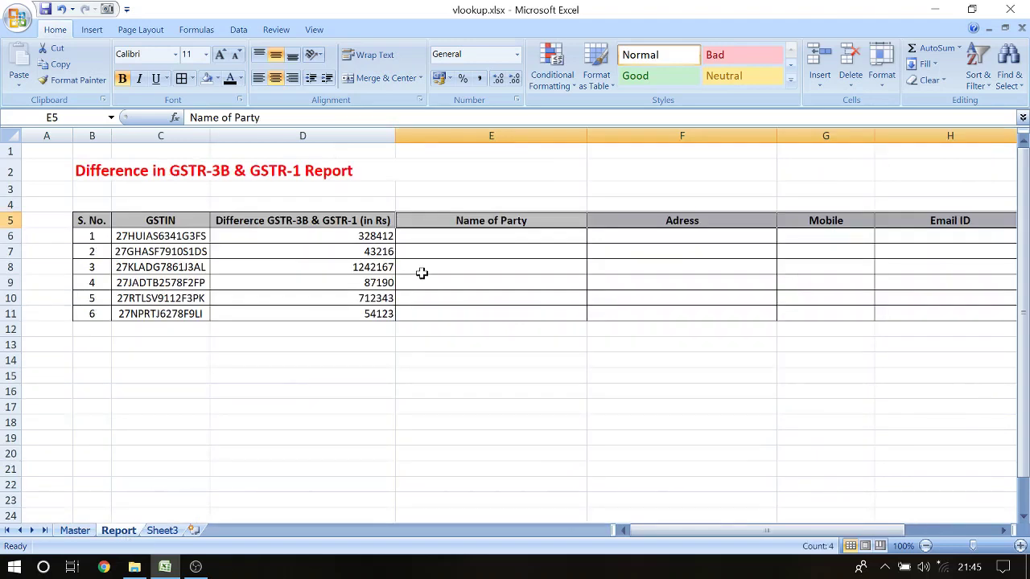
Correct the F5 heading from 'Adress' to 'Address'
left_click(544, 222)
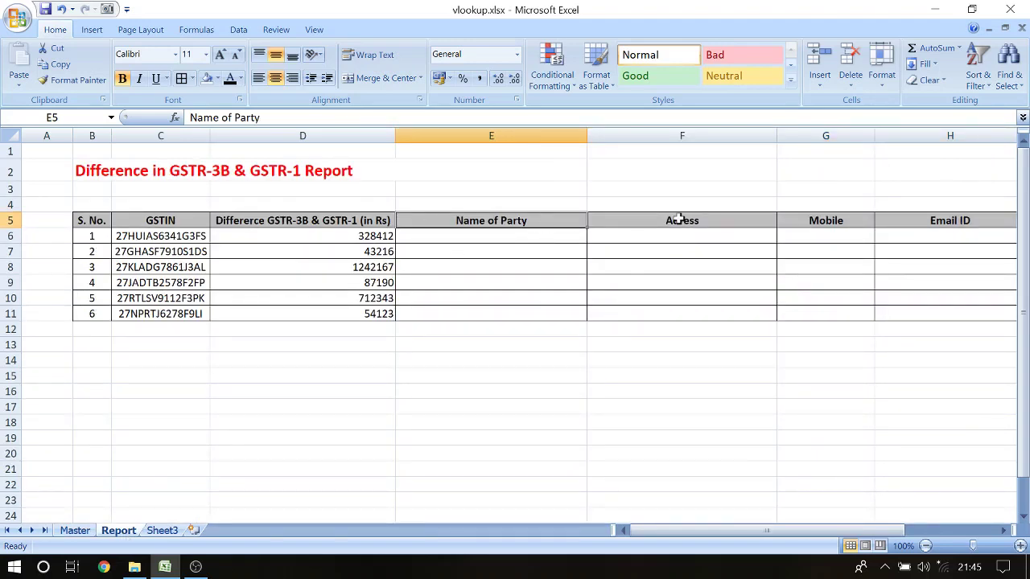
double_click(680, 219)
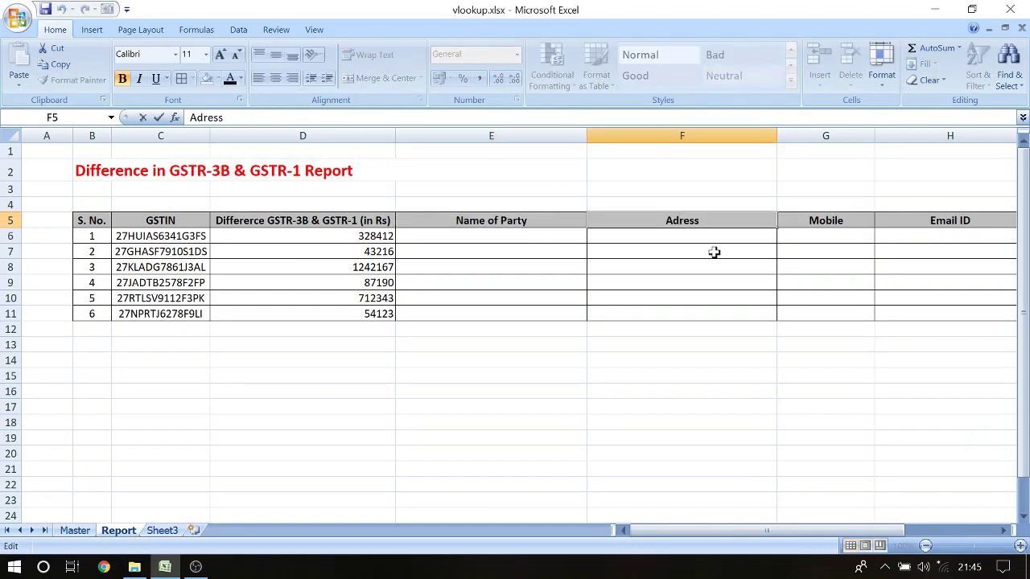
type("d")
left_click(726, 295)
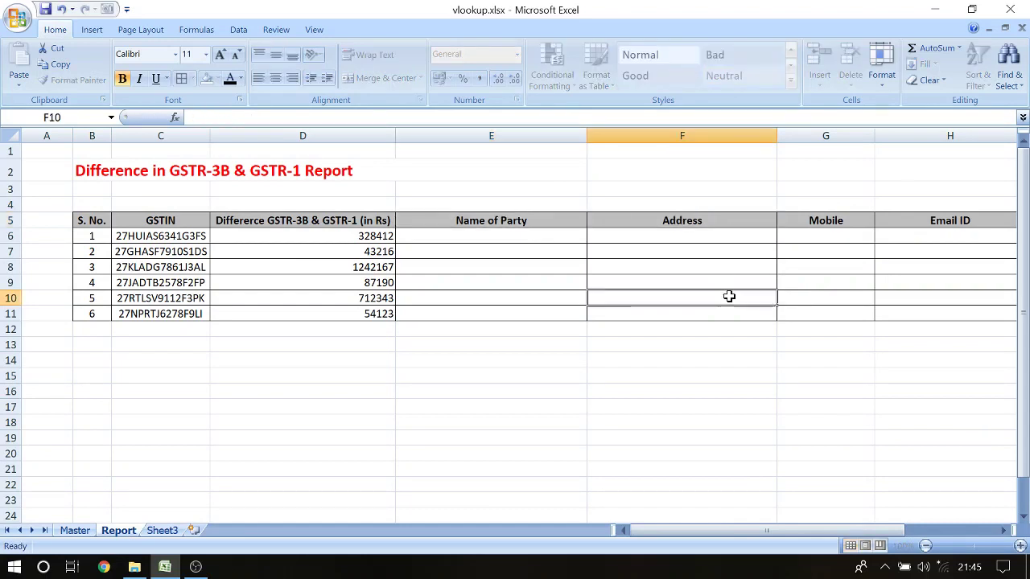
Check the Mobile and Email ID headings and narrow the Name of Party column slightly
left_click(847, 220)
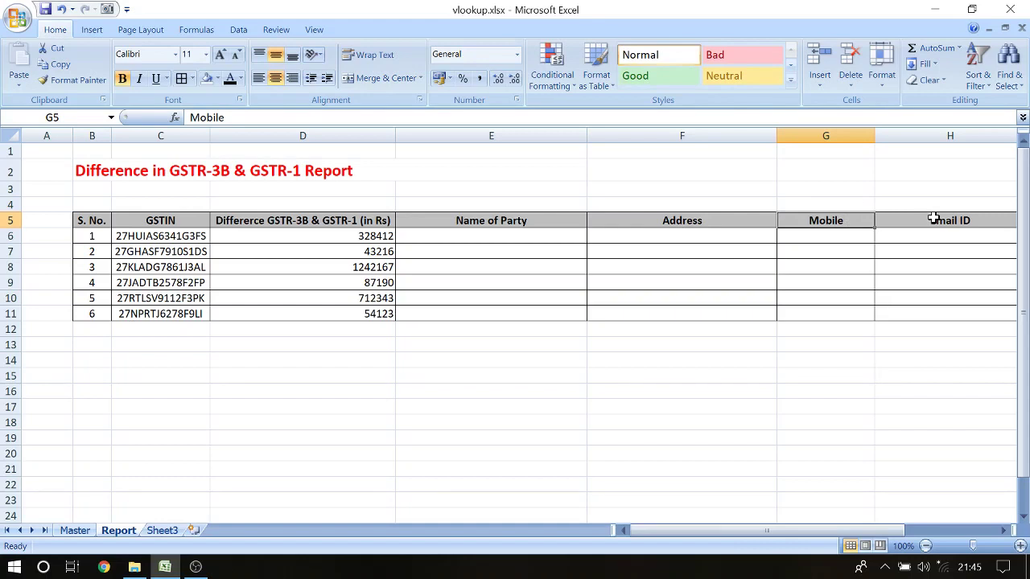
left_click(933, 219)
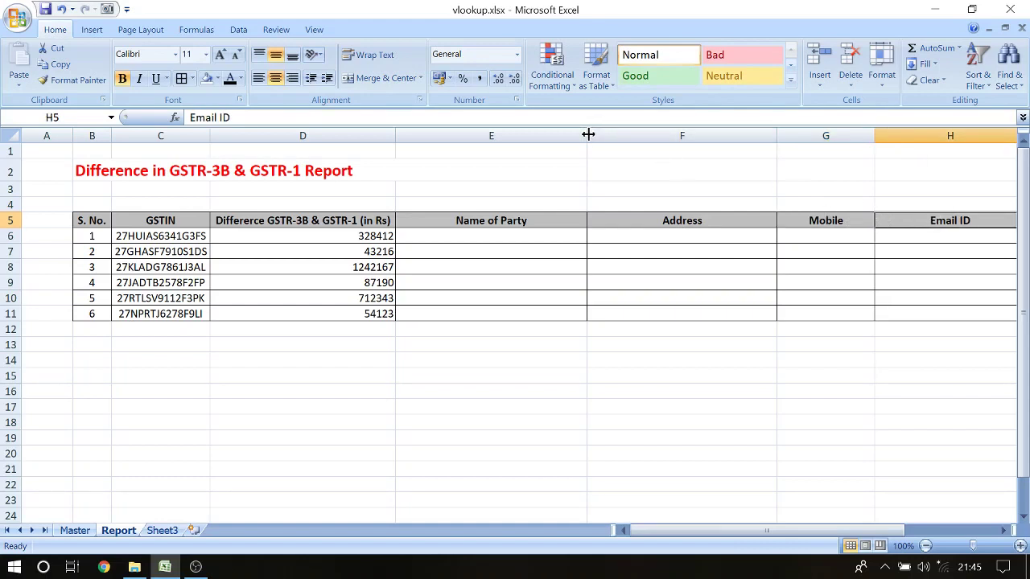
left_click_drag(588, 135, 566, 136)
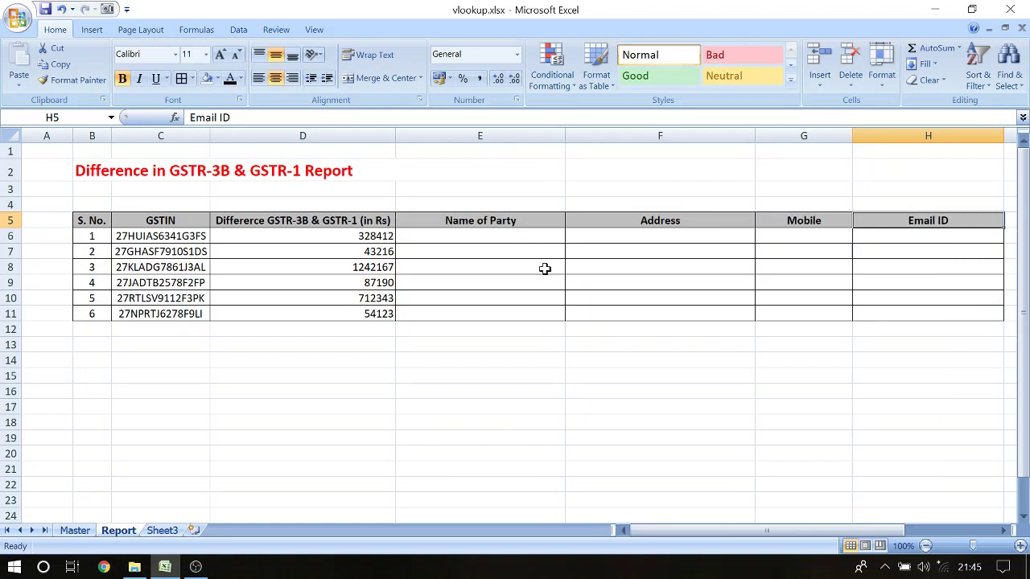
left_click(181, 232)
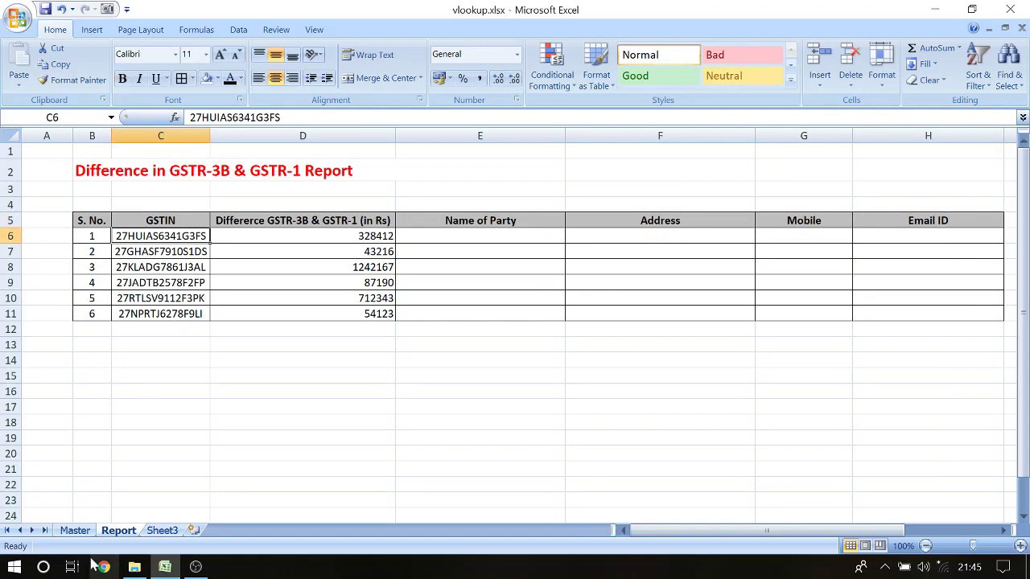
left_click(75, 530)
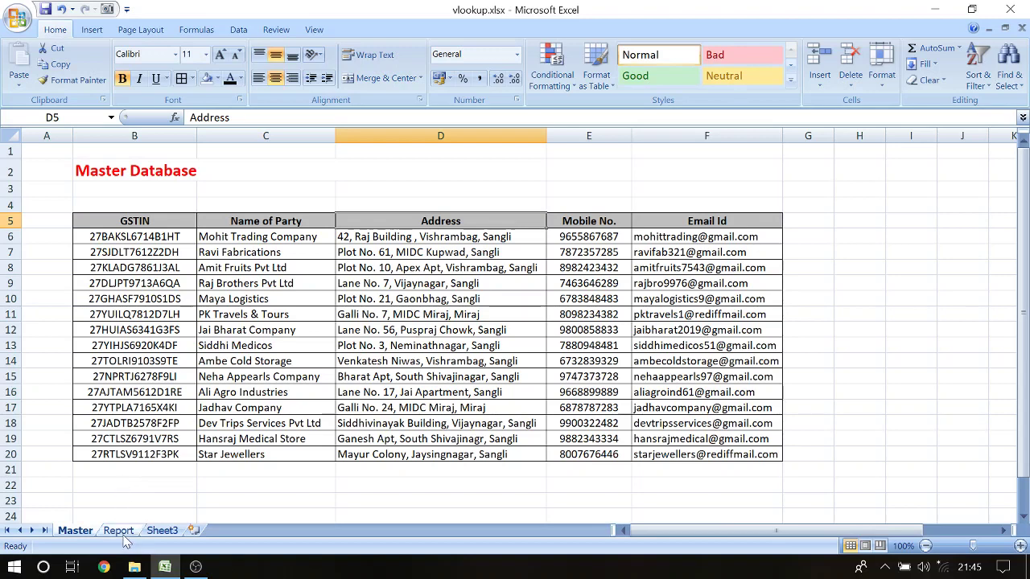
left_click(122, 534)
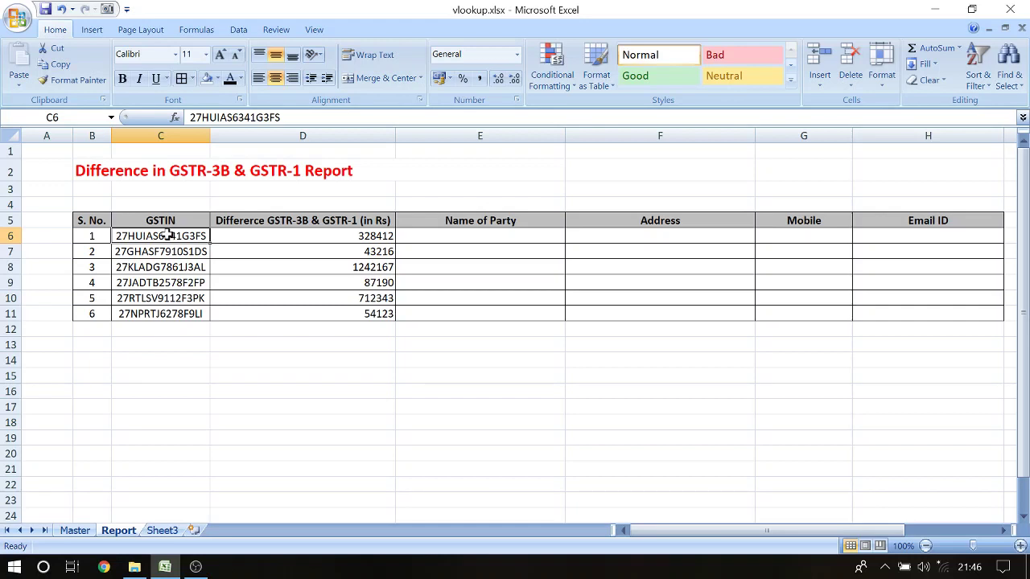
left_click(75, 530)
left_click_drag(143, 226, 152, 465)
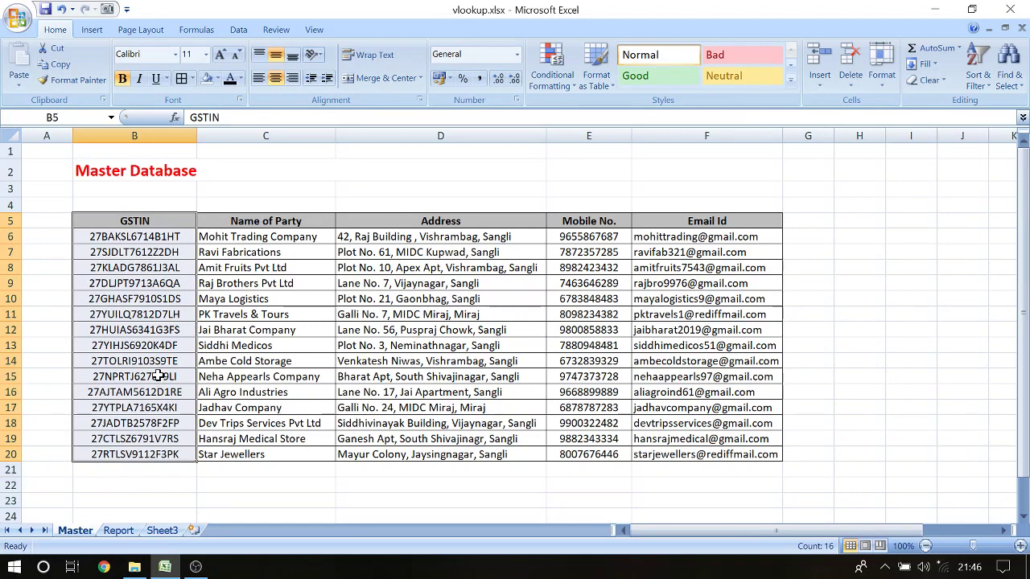
left_click(120, 531)
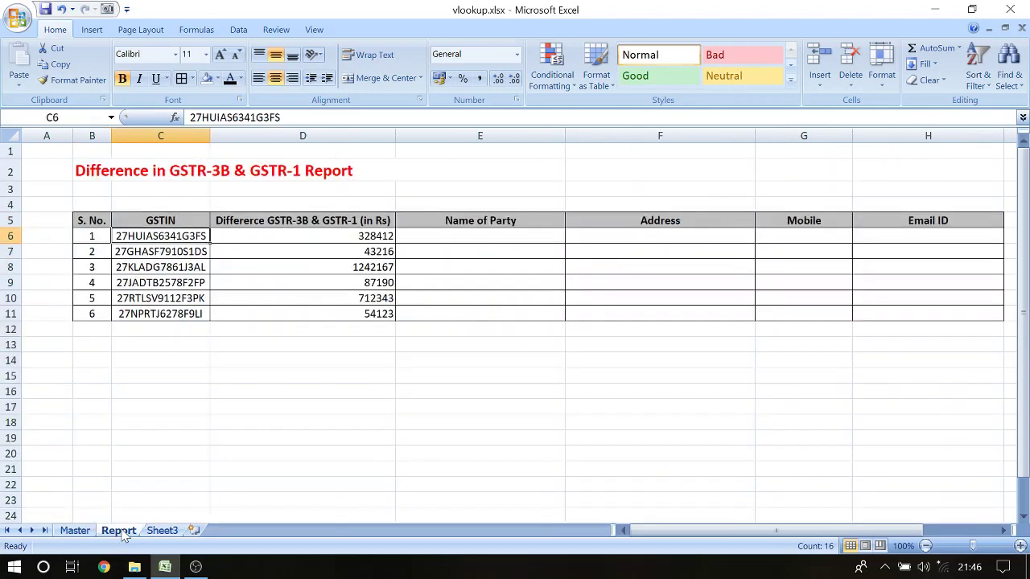
left_click(488, 240)
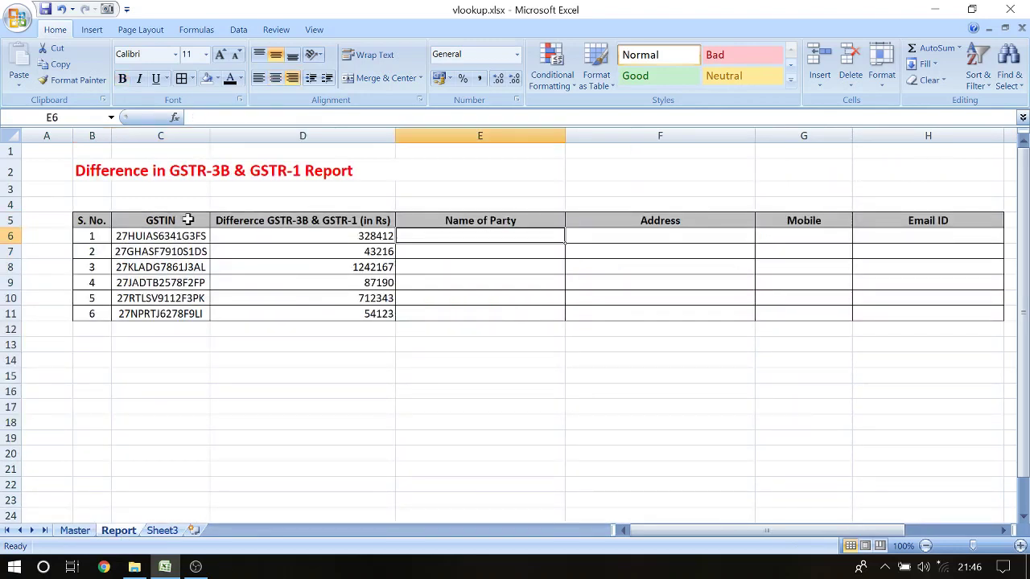
left_click(163, 234)
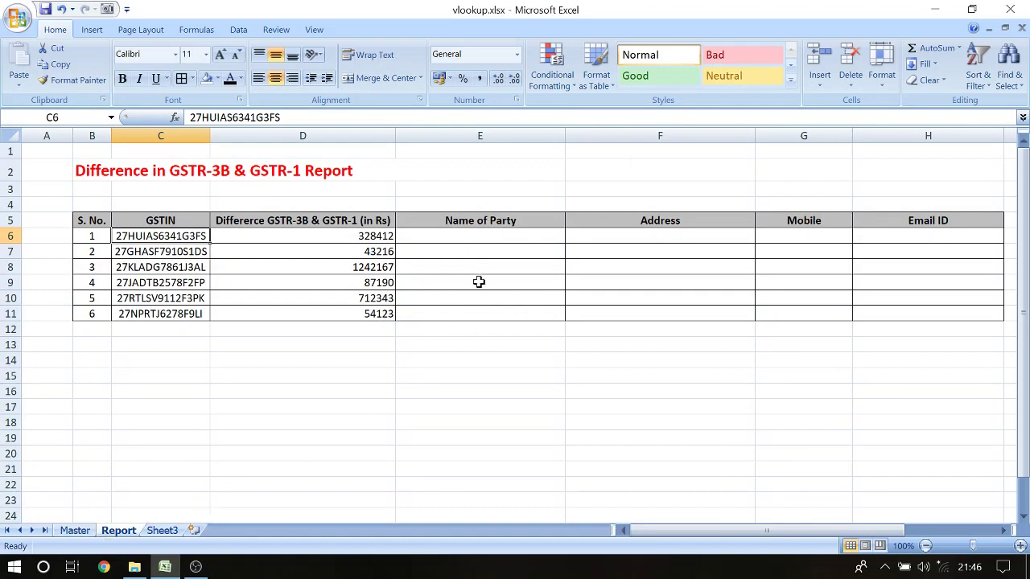
left_click(473, 235)
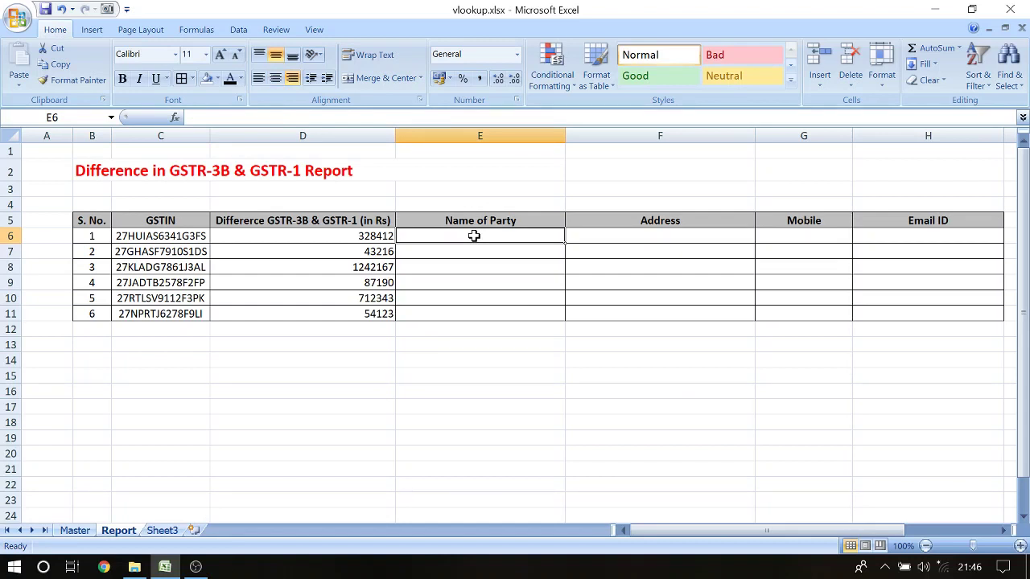
Enter =VLOOKUP(C6,Master!B5:F20,2,FALSE) in E6 so it returns Jai Bharat Company
type("=")
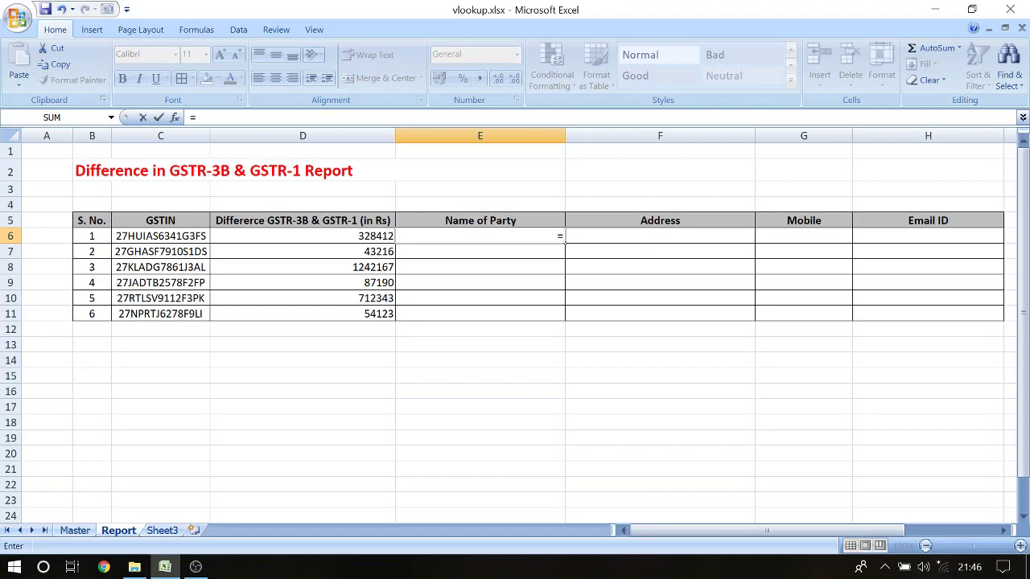
type("VLOO")
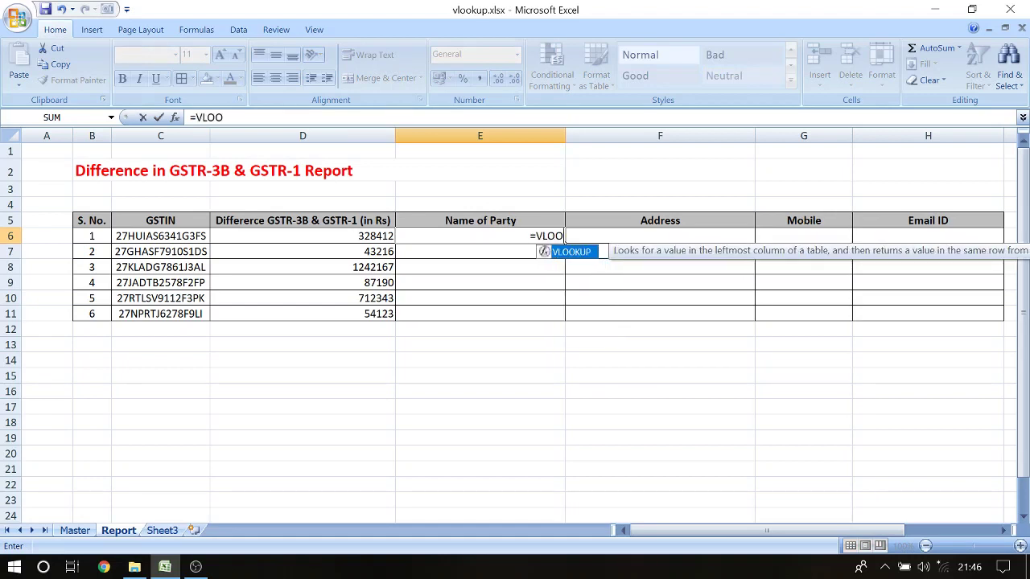
type("KUP")
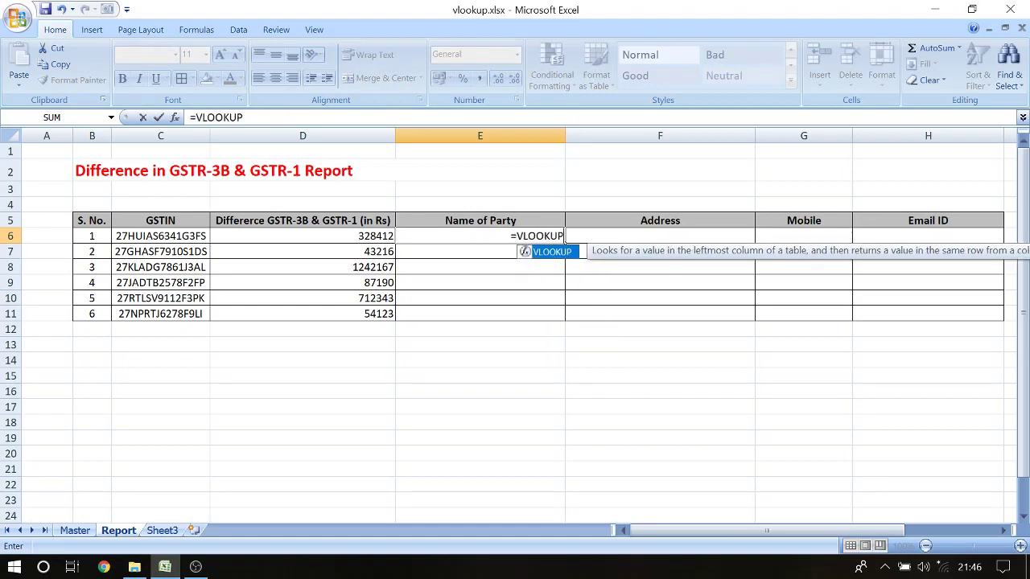
type("(")
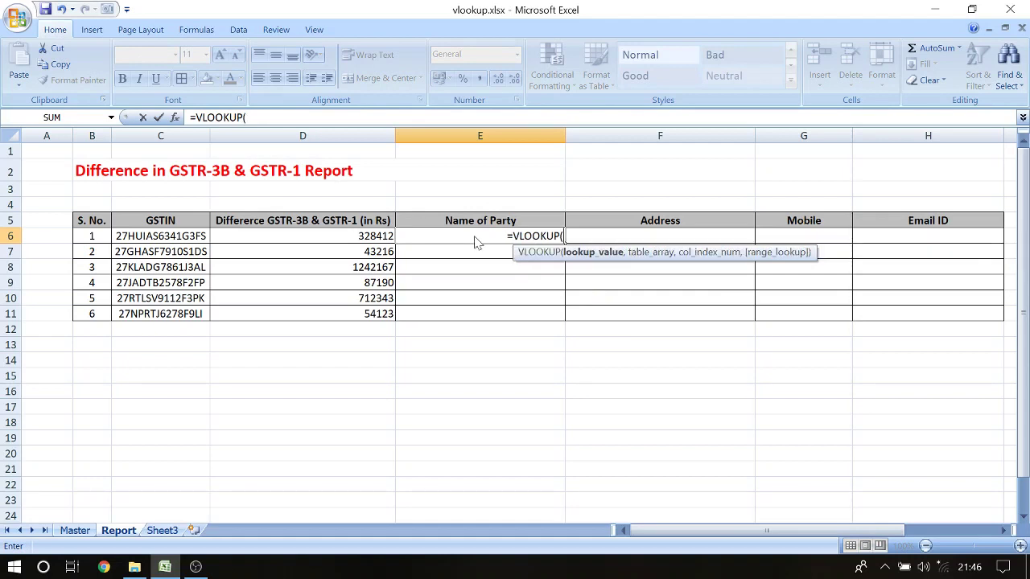
left_click(167, 235)
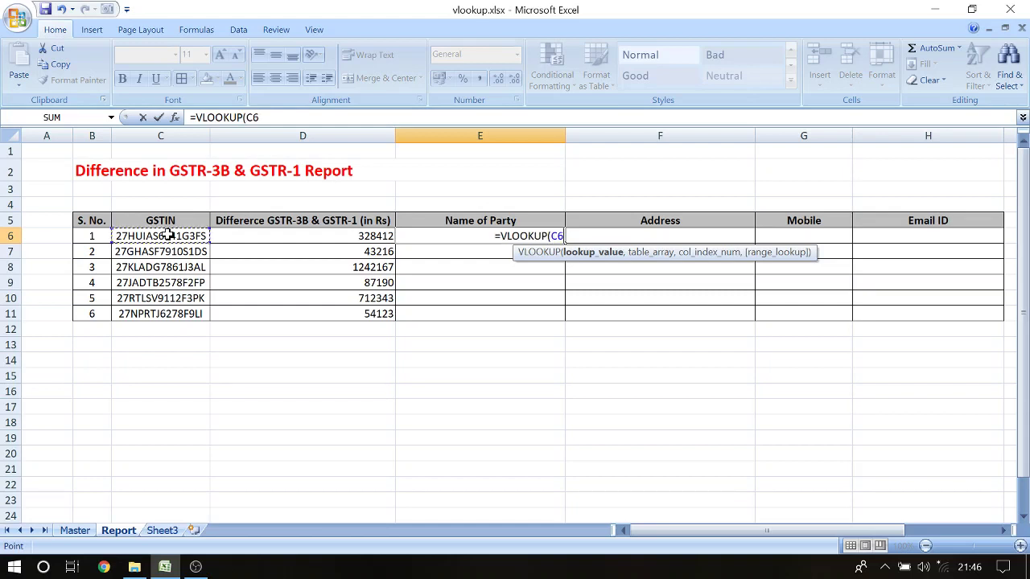
type(",")
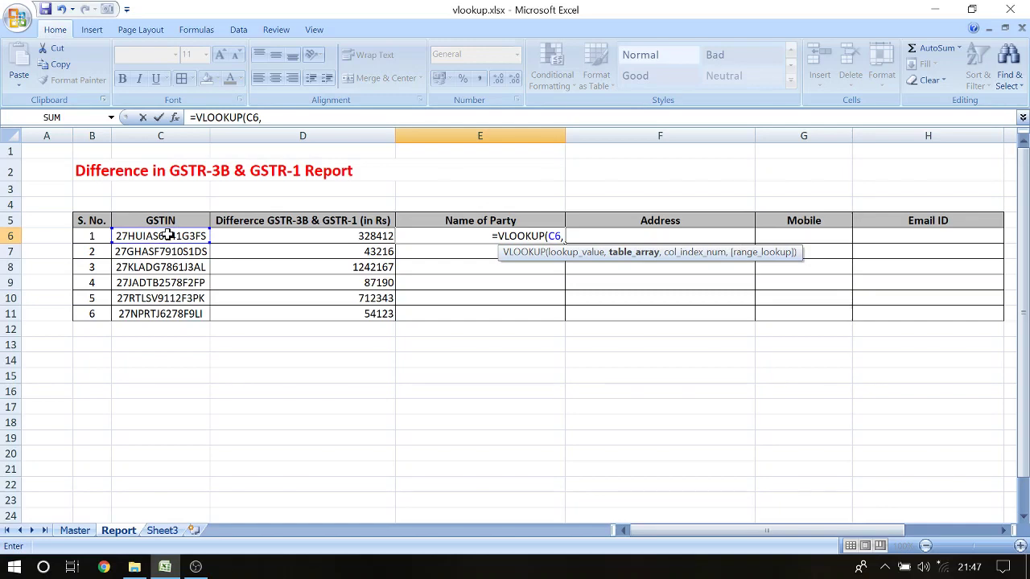
left_click(77, 533)
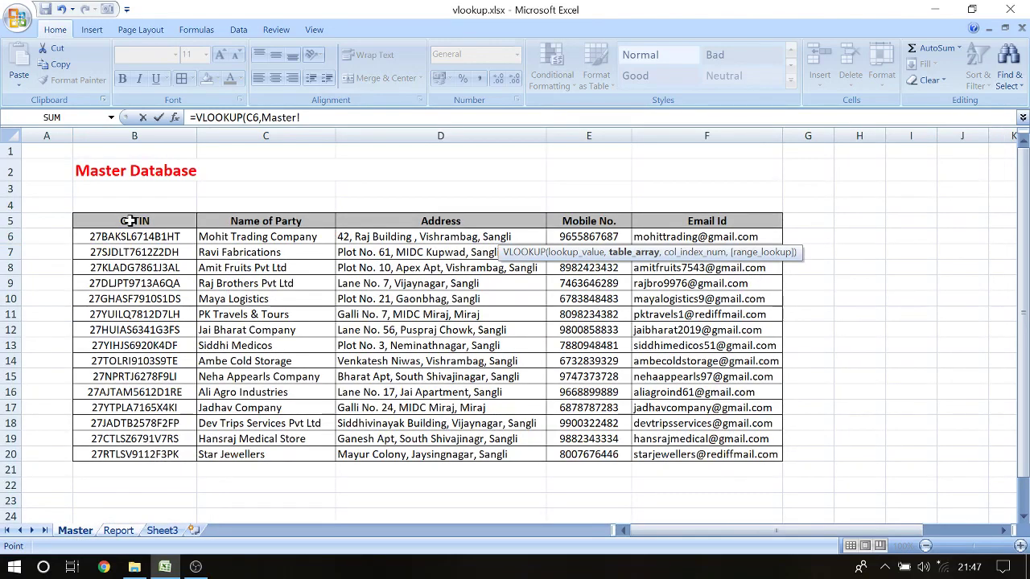
mouse_move(129, 221)
left_mouse_down()
mouse_move(330, 342)
mouse_move(741, 452)
left_mouse_up()
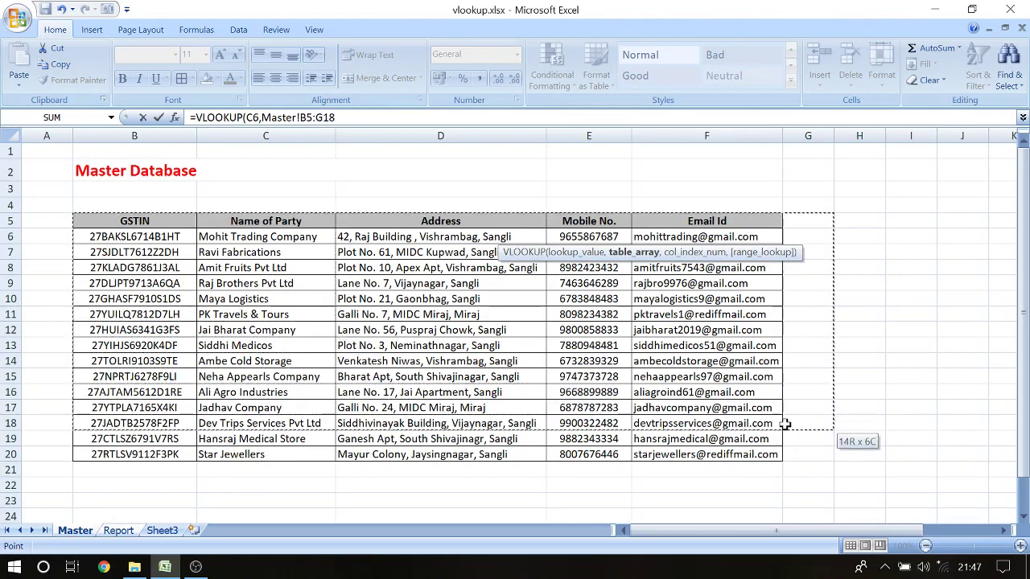
left_click_drag(741, 452, 742, 452)
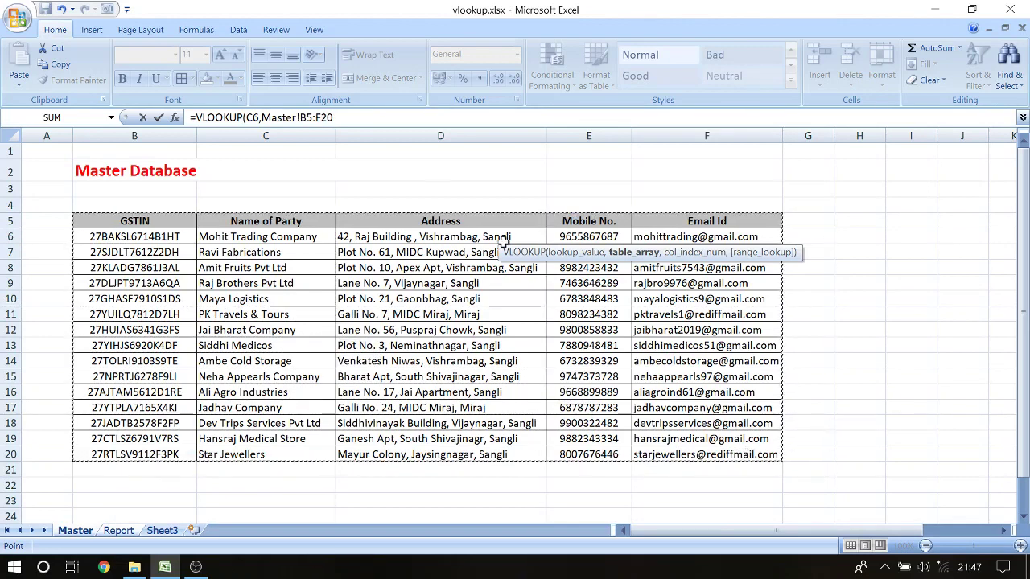
left_click(333, 117)
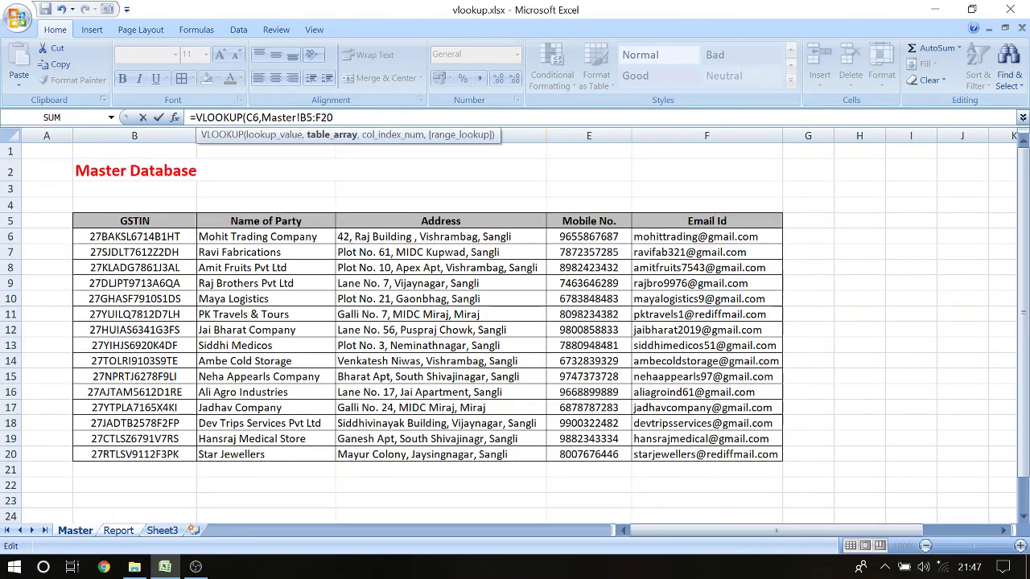
type(",")
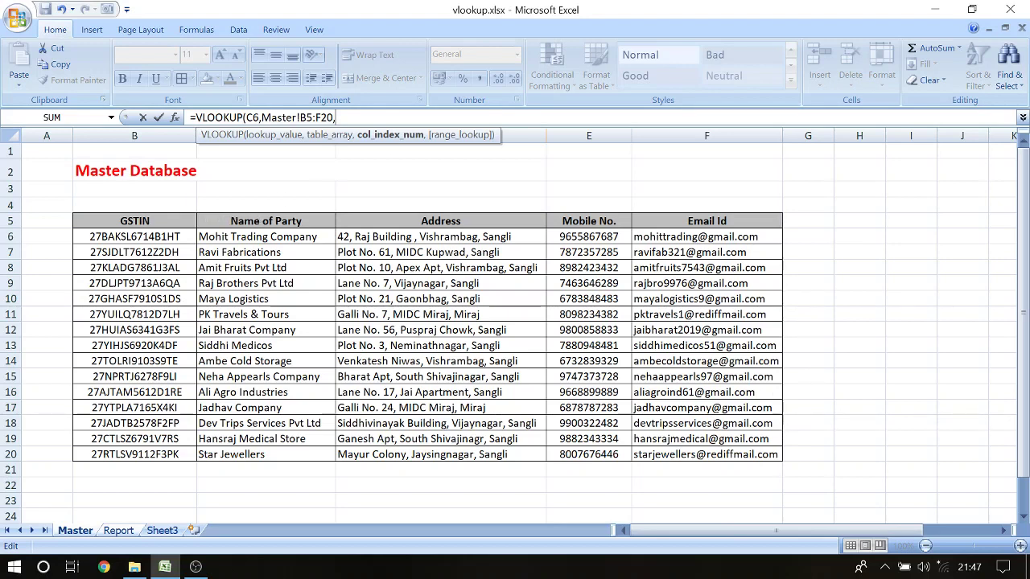
type("2,")
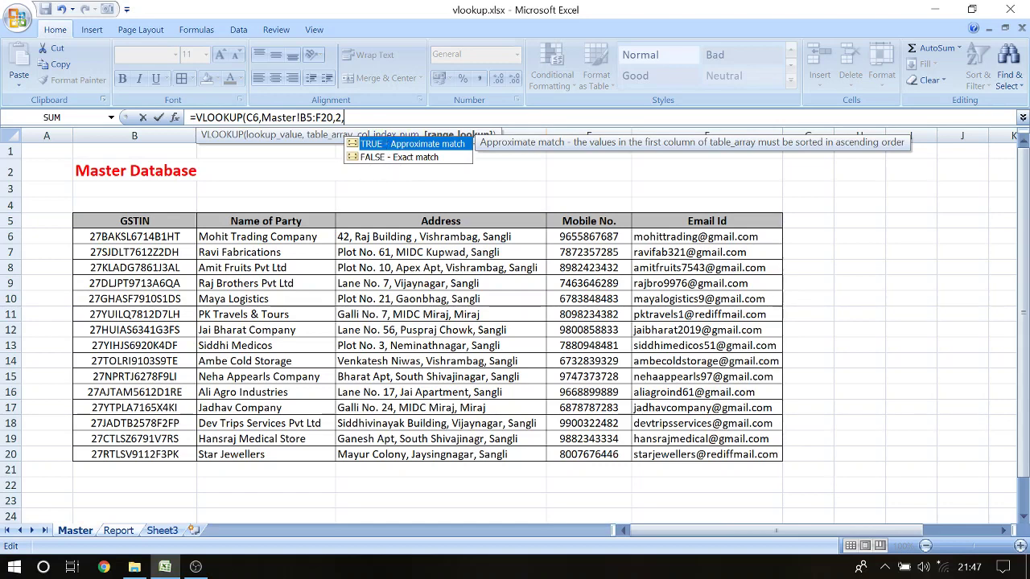
type("FALSE")
type(")")
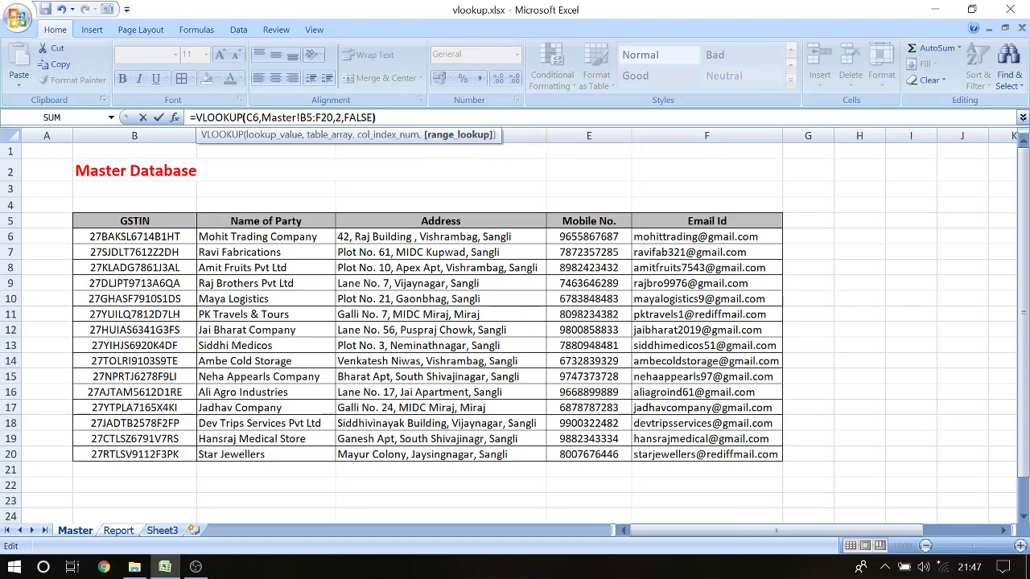
key("Return")
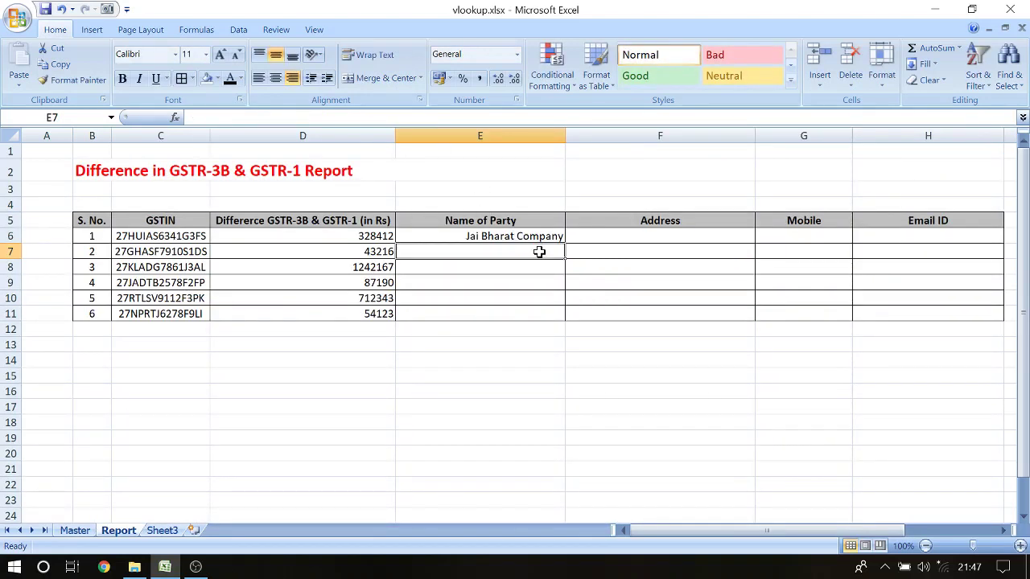
Copy the E6 party-name VLOOKUP down through E11 so all six party names appear
left_click(524, 234)
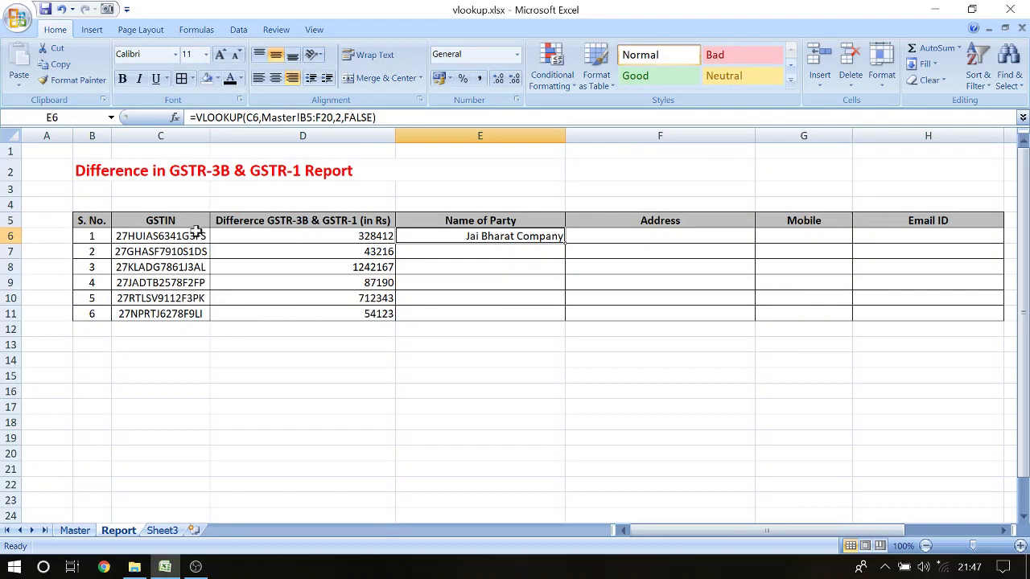
left_click(74, 531)
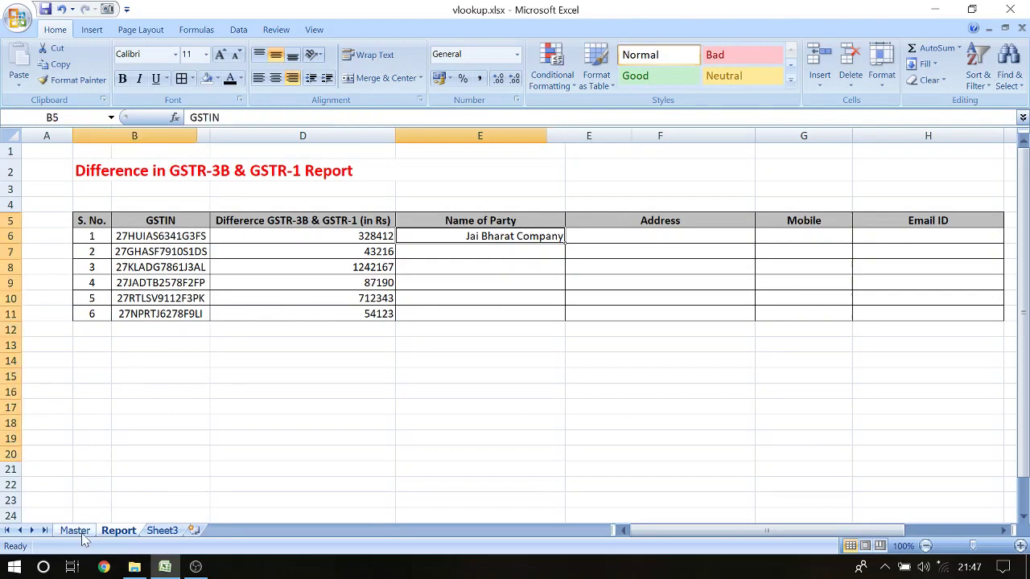
left_click(118, 531)
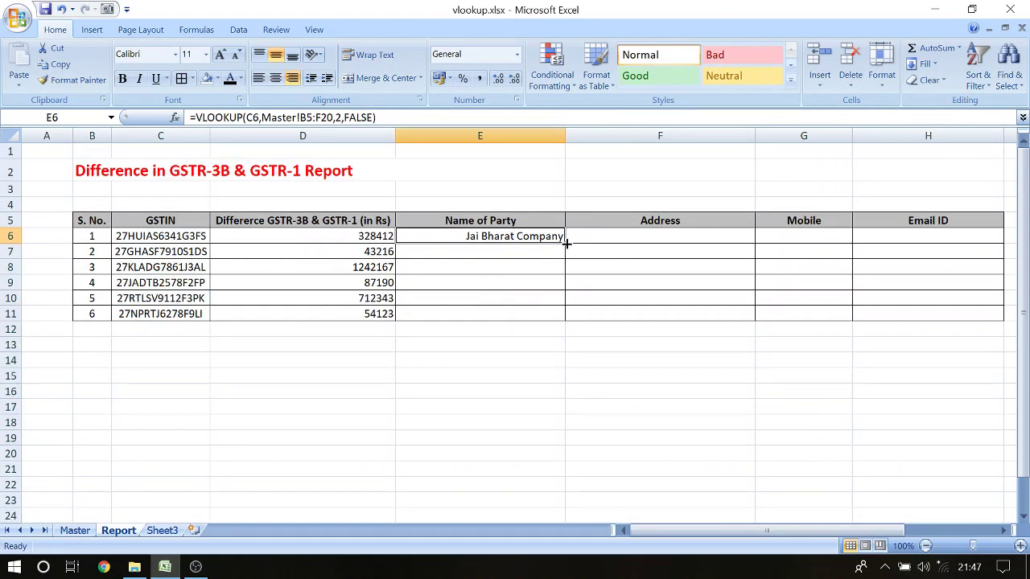
left_click_drag(566, 243, 565, 320)
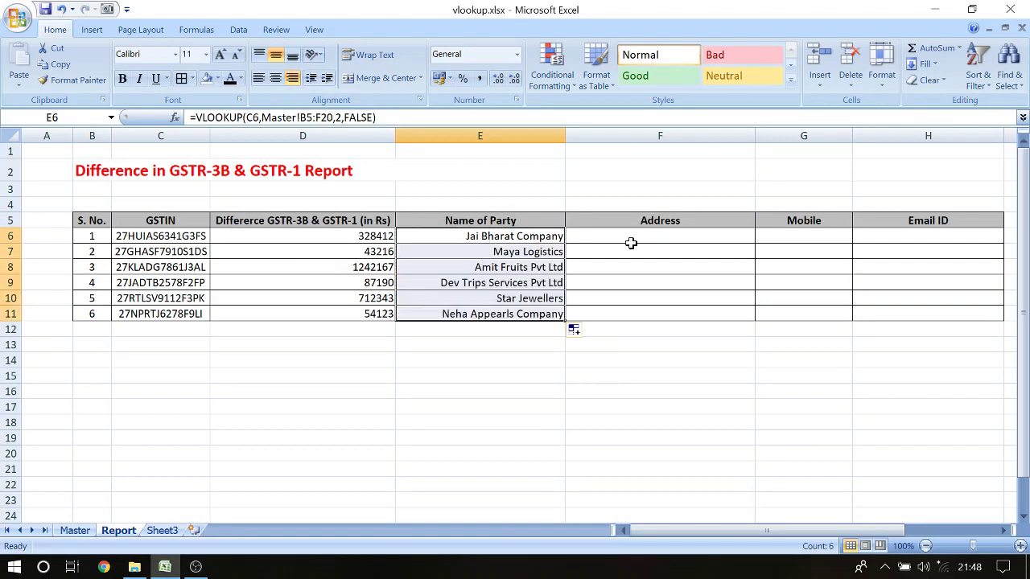
left_click(527, 235)
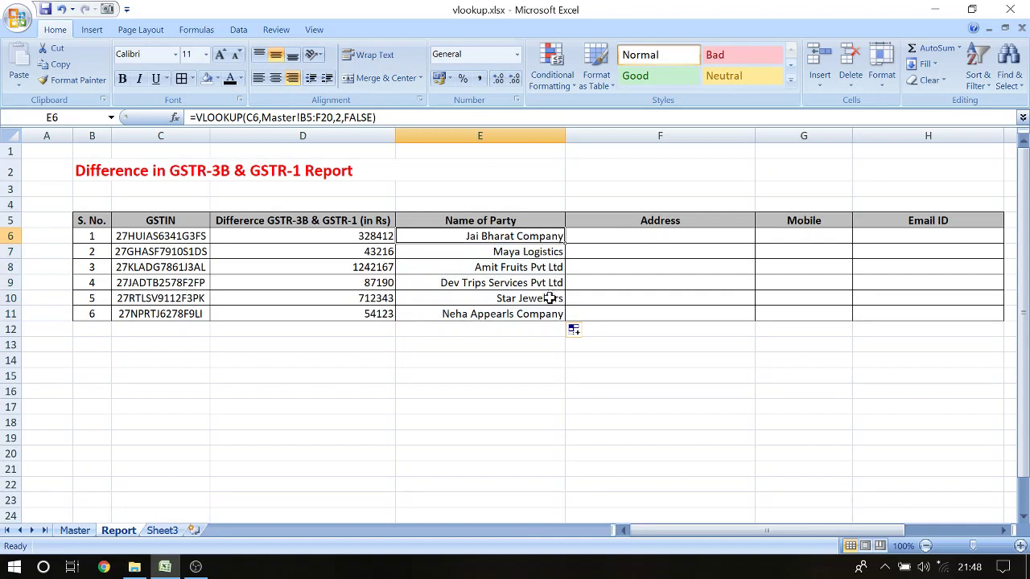
Enter a VLOOKUP in F6 returning column 3 of Master!B5:F20 for the GSTIN in C6, exact match
left_click(635, 237)
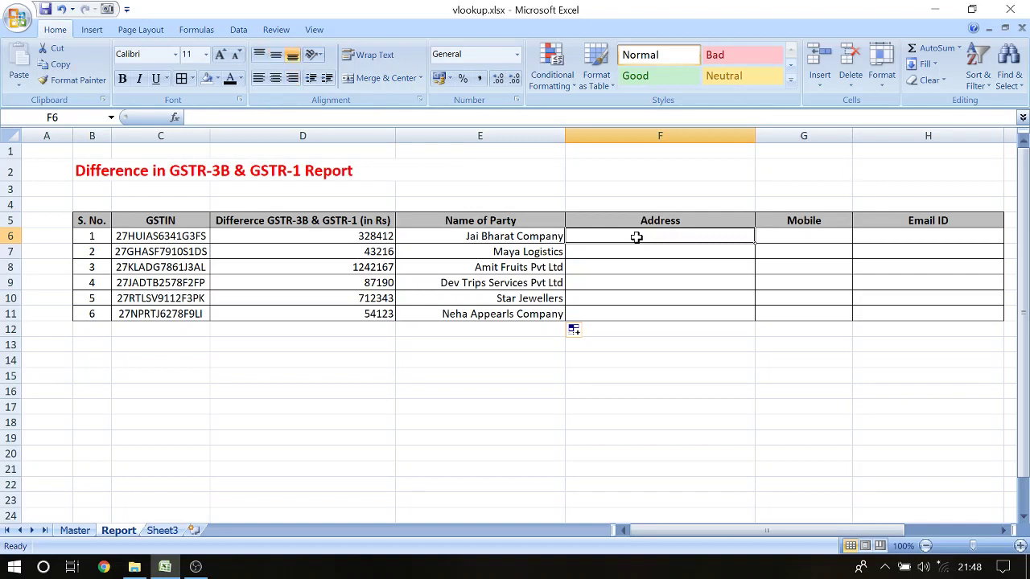
type("=")
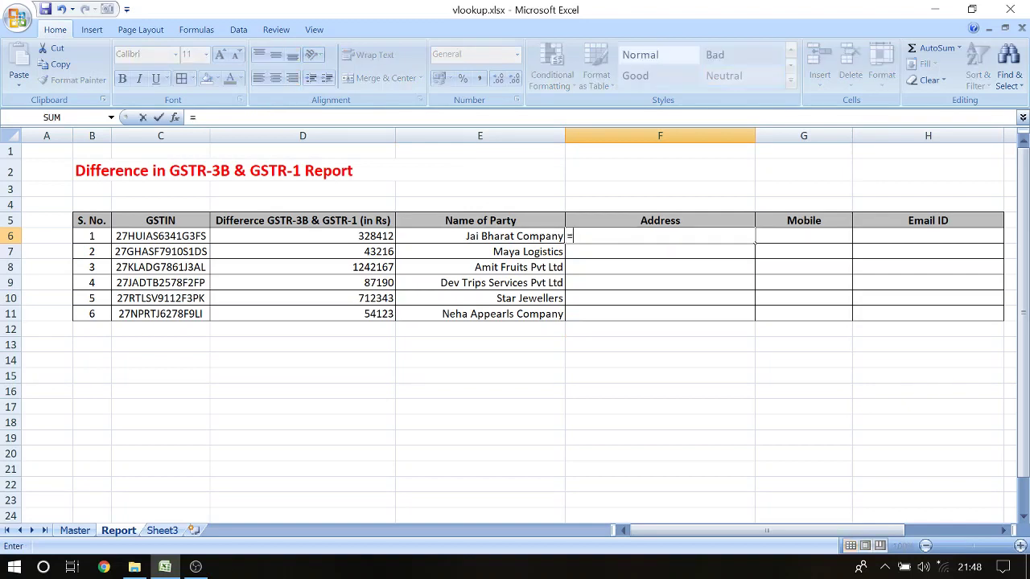
type("VLOOK")
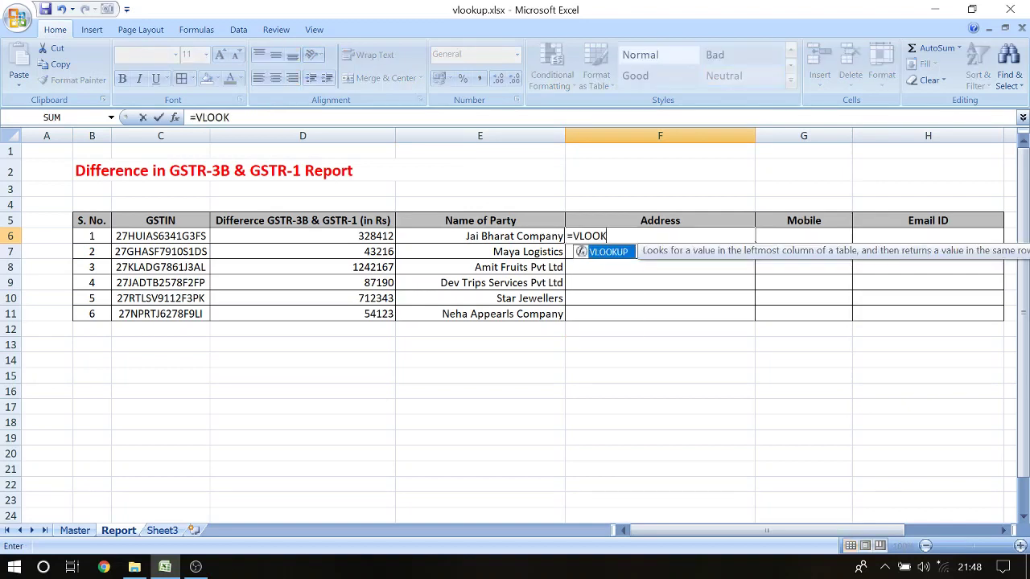
type("UP(")
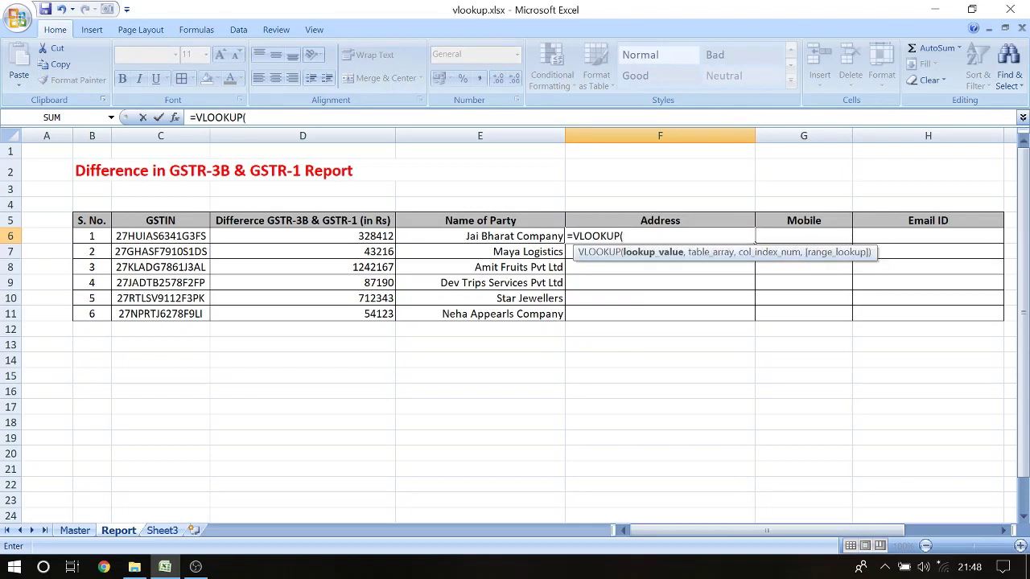
left_click(139, 236)
type(",")
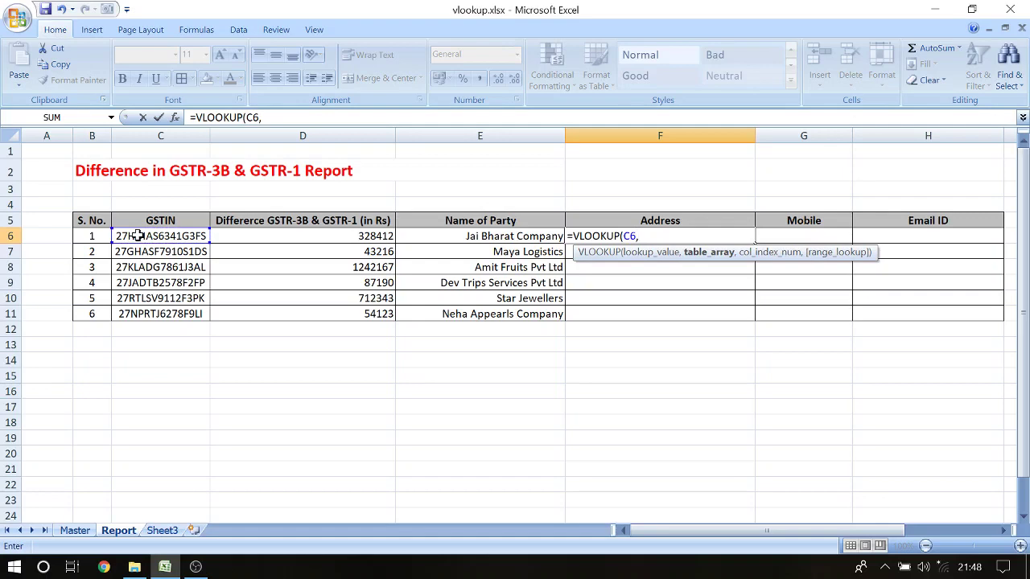
left_click(77, 533)
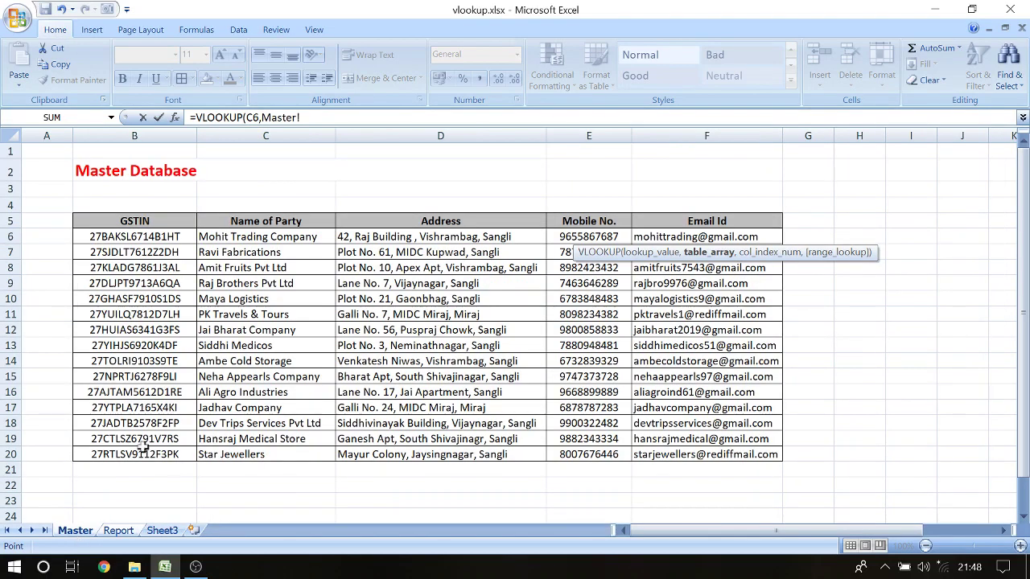
left_click(134, 222)
left_click_drag(134, 222, 757, 452)
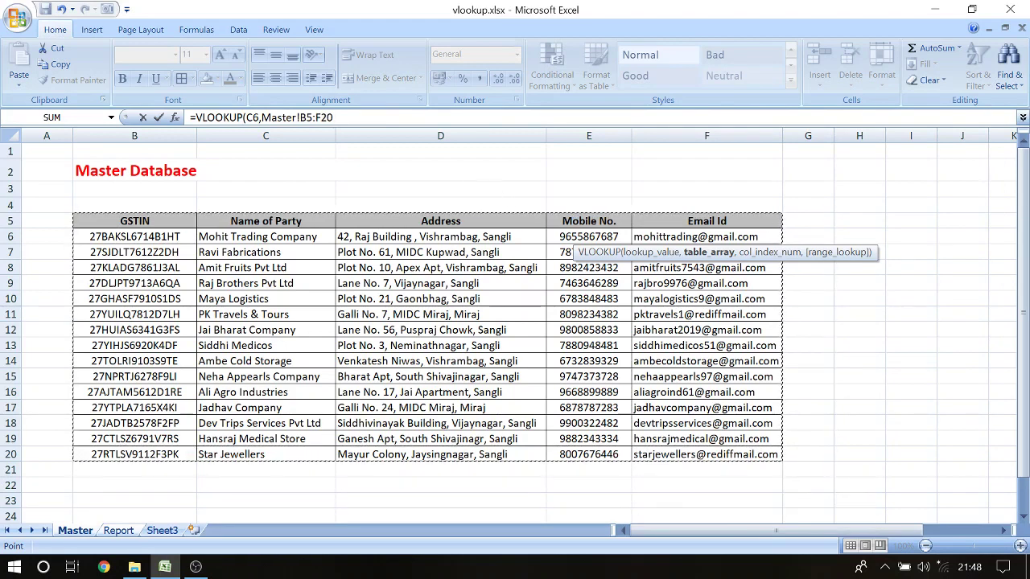
left_click(370, 117)
type(",")
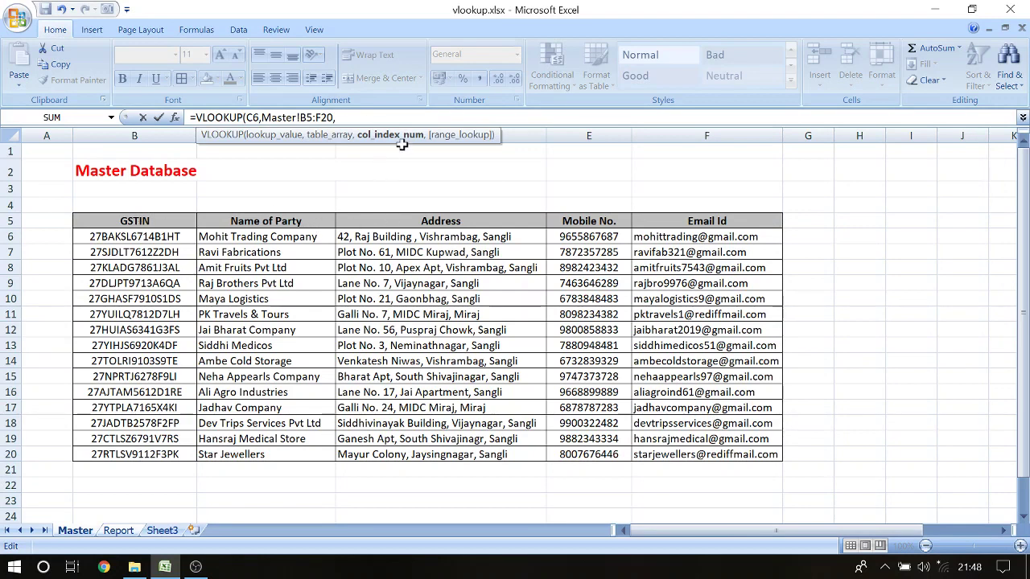
type("3,")
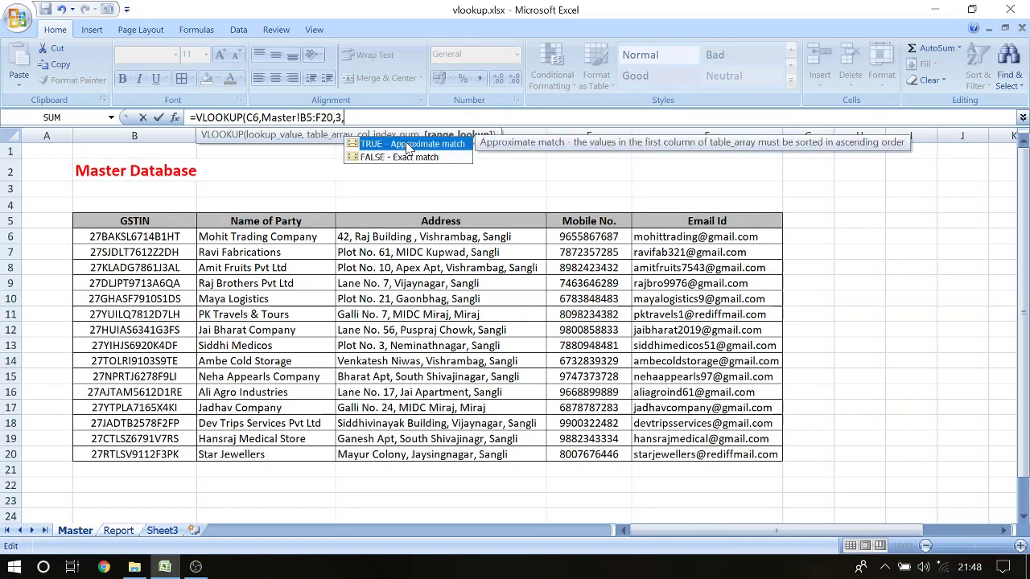
type("F")
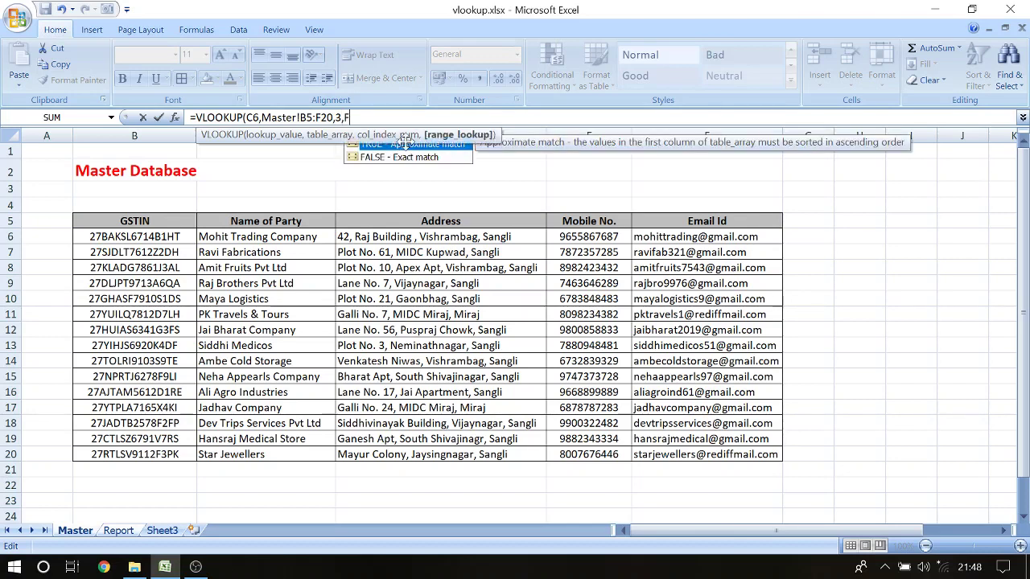
type("ALSE)")
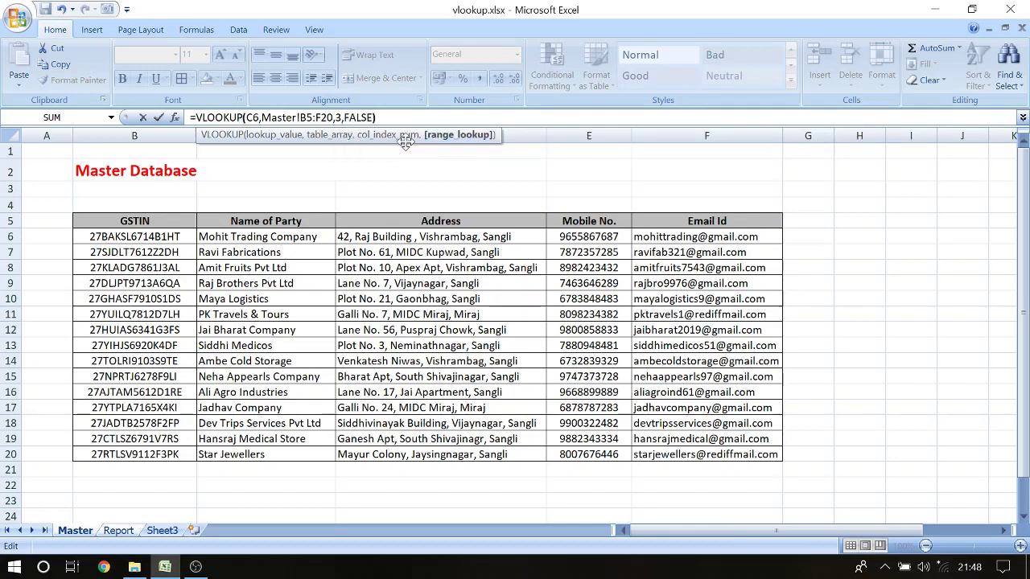
key("Return")
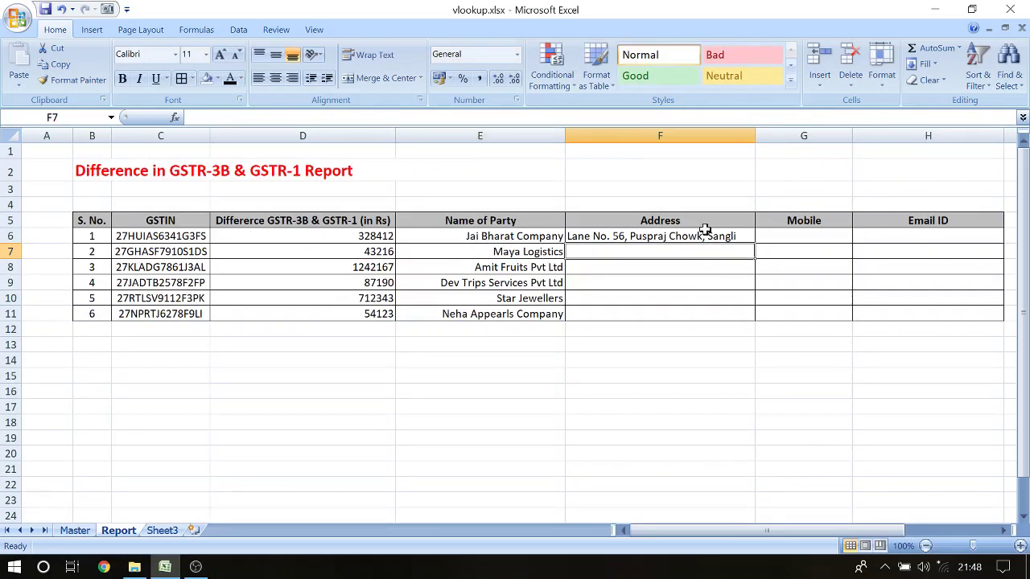
Copy the F6 address lookup down through F11
left_click(705, 234)
left_click_drag(754, 243, 750, 321)
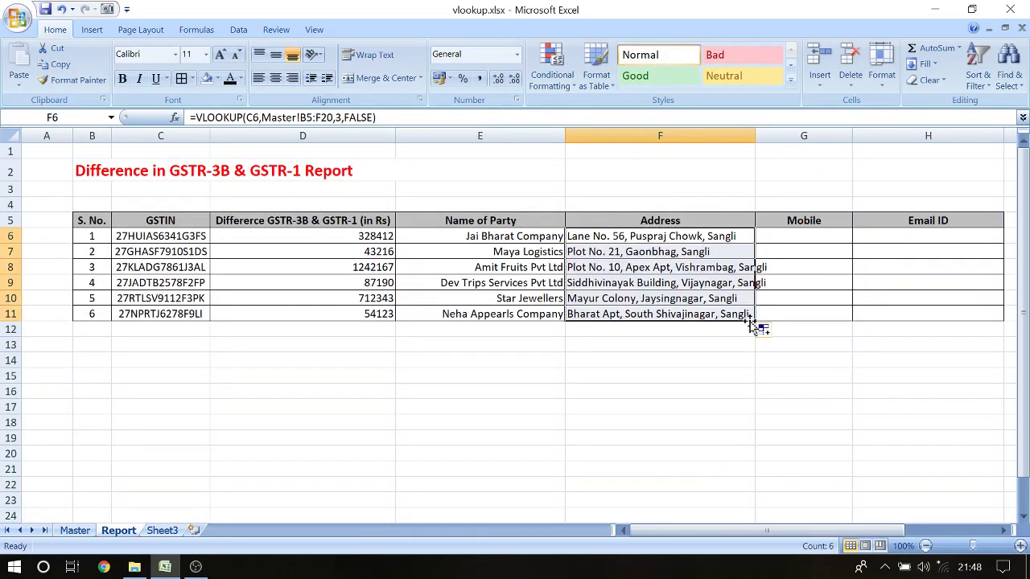
left_click(804, 239)
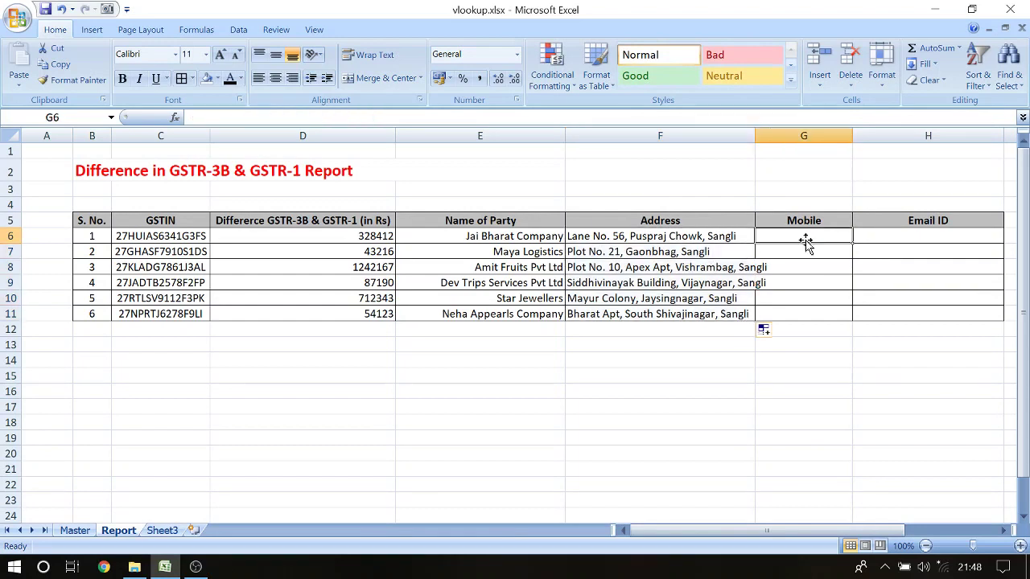
Enter a VLOOKUP in G6 returning column 4 of the Master B5:F20 table for the GSTIN in C6
type("=")
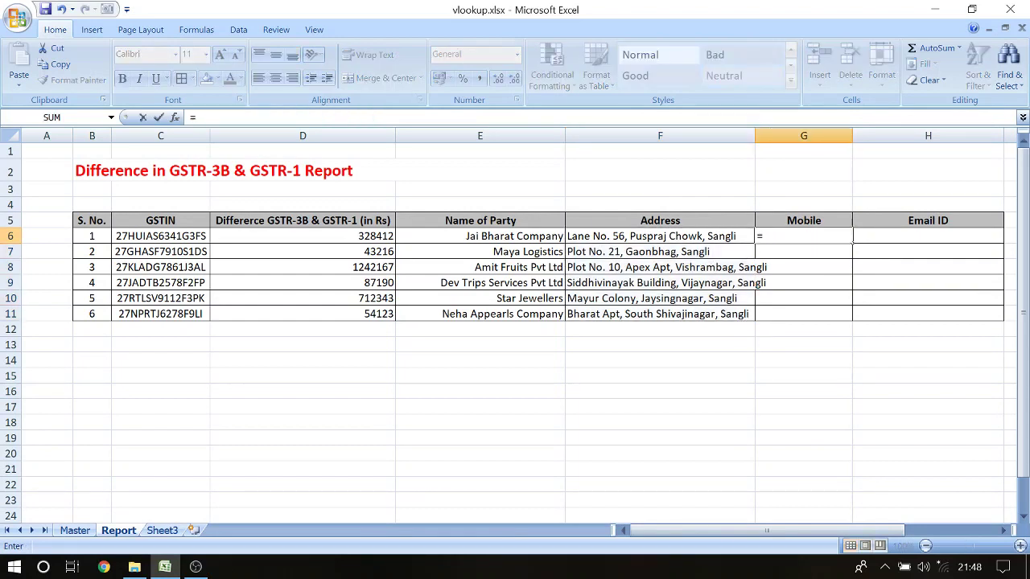
type("VLOOKUP")
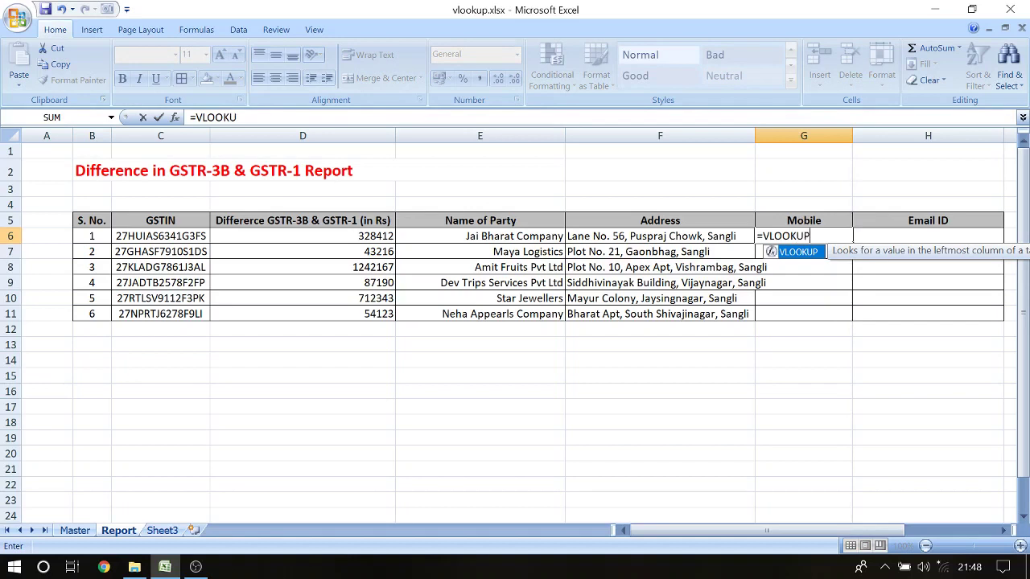
type("(")
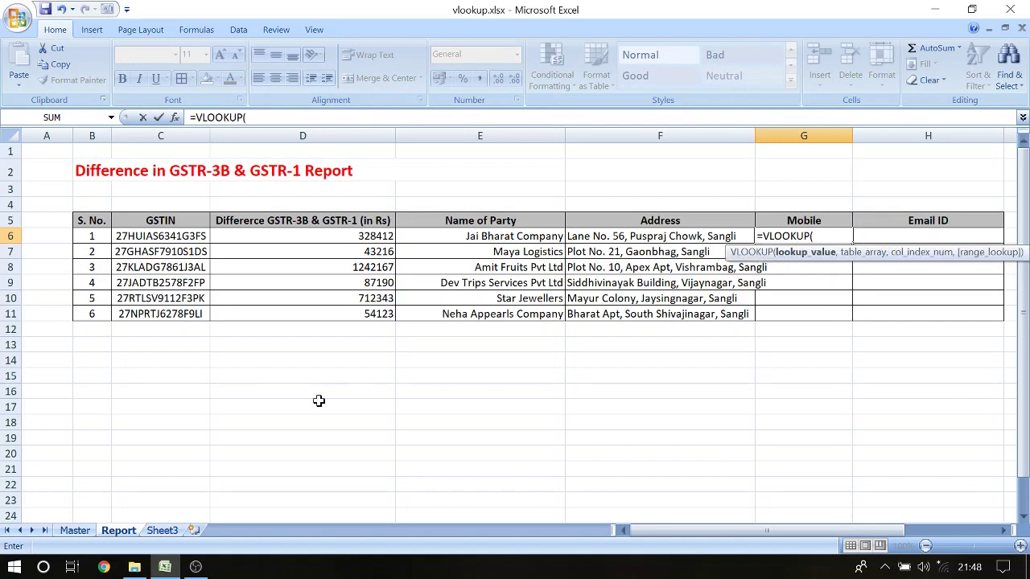
left_click(149, 236)
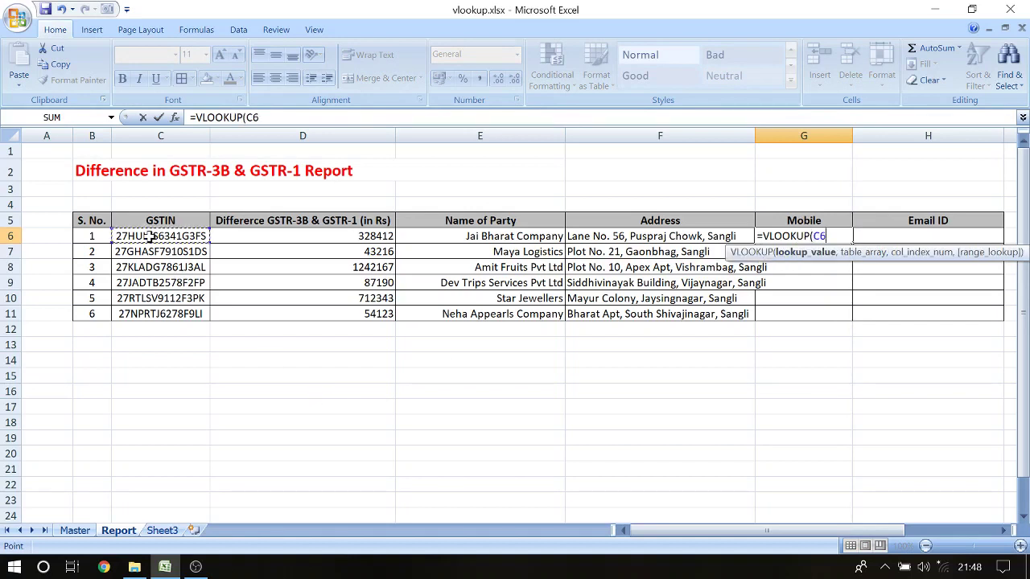
type(",")
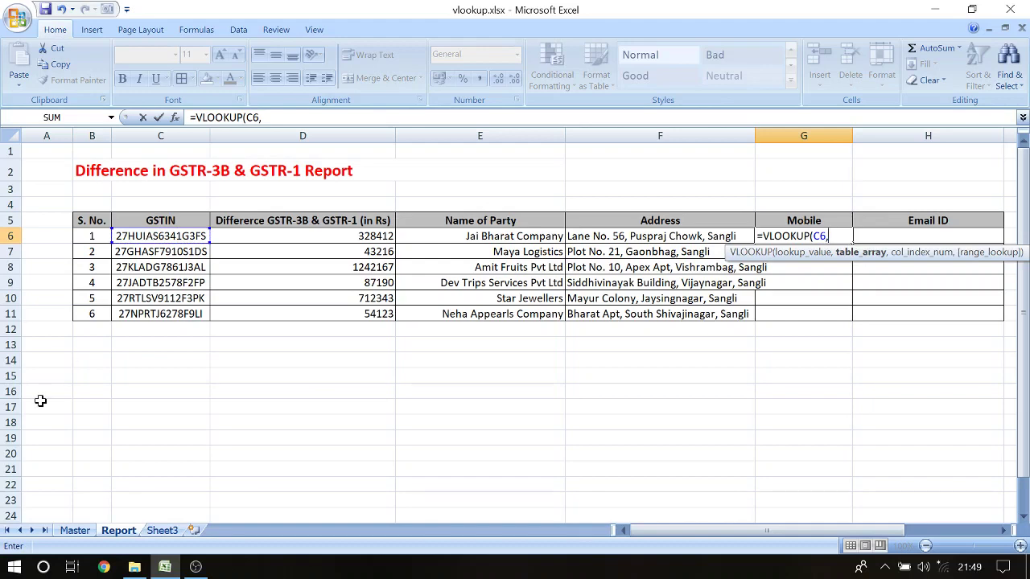
left_click(74, 531)
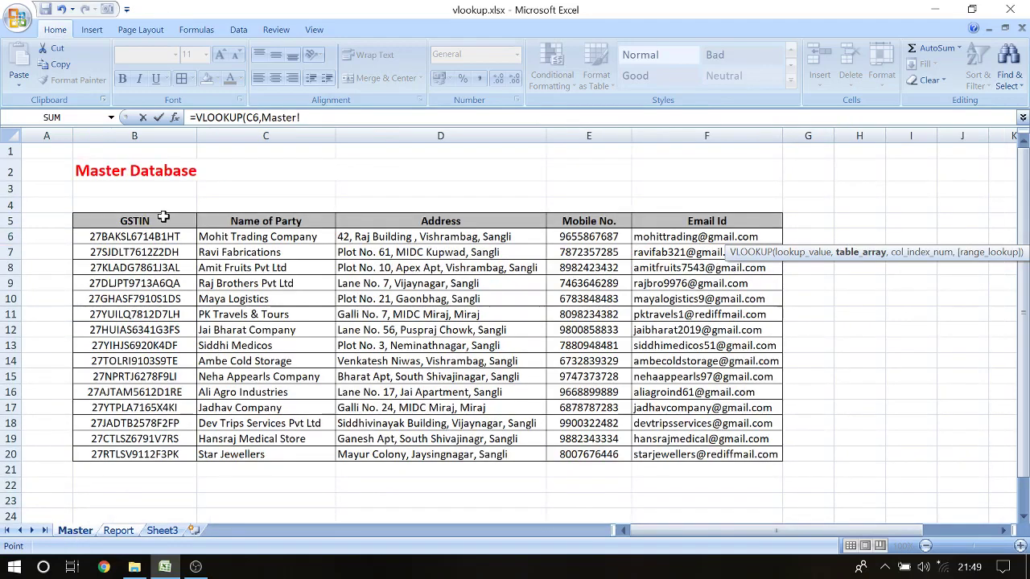
mouse_move(143, 218)
left_mouse_down()
mouse_move(540, 429)
mouse_move(654, 451)
left_mouse_up()
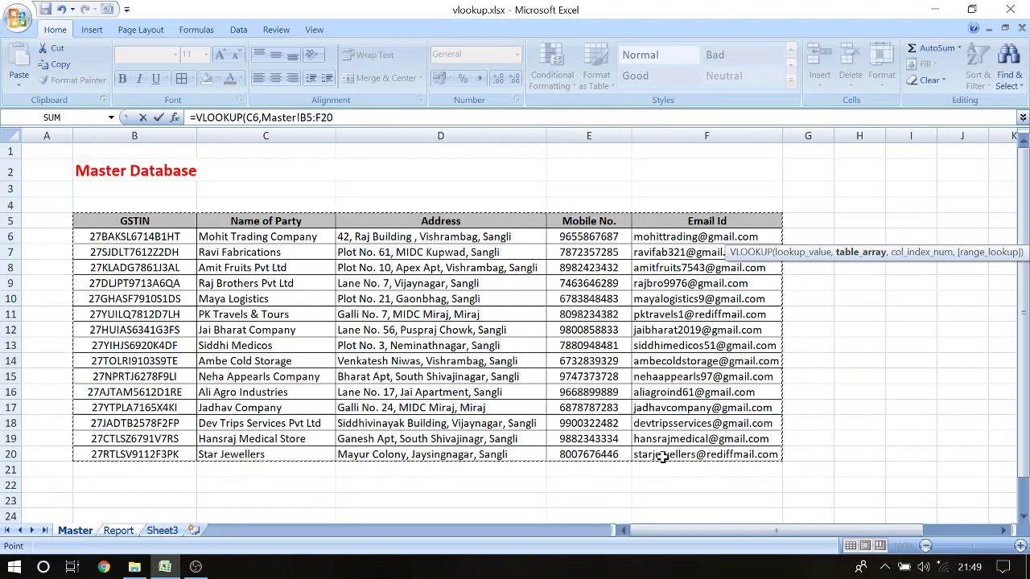
left_click(354, 117)
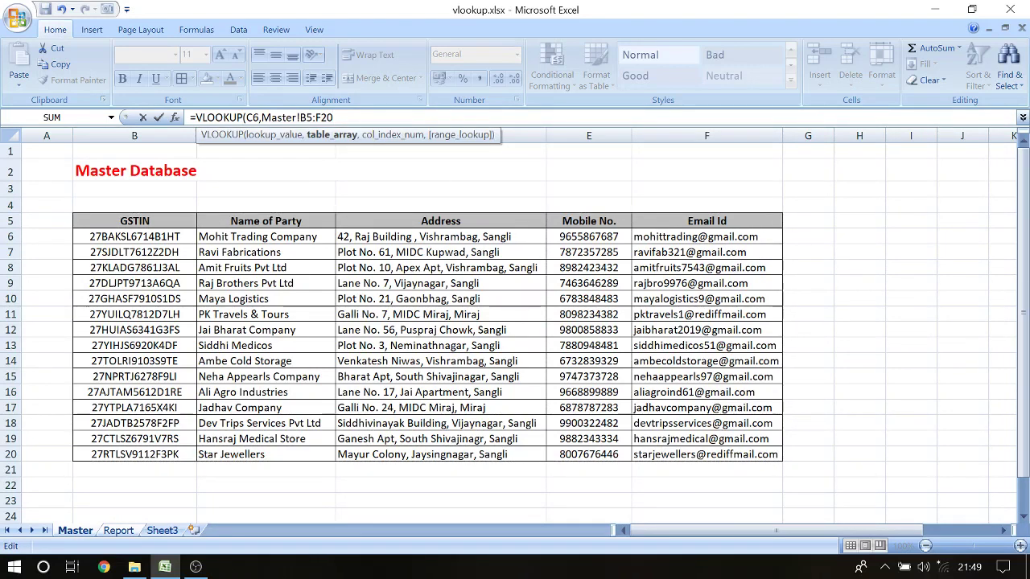
type(",")
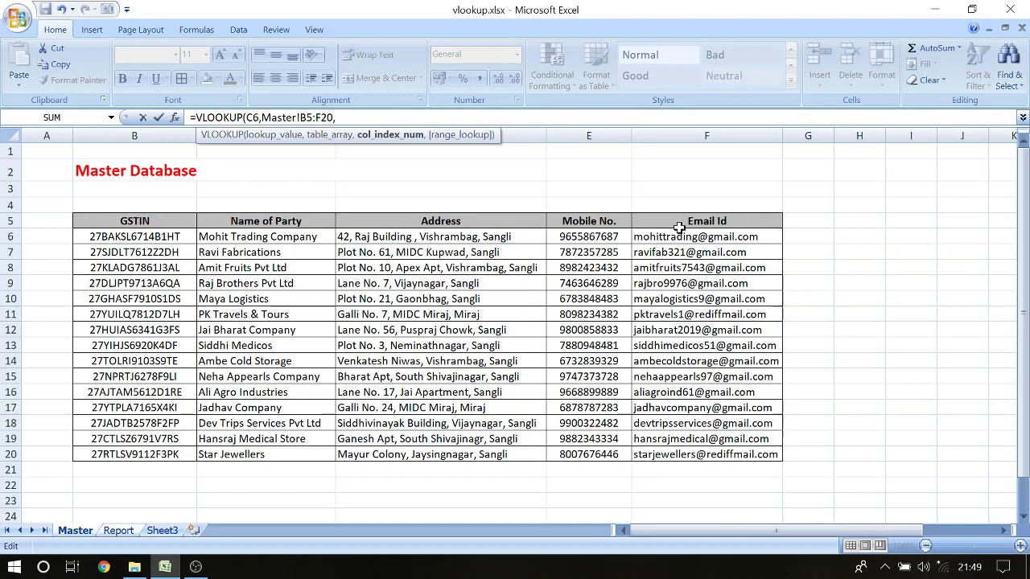
type("4")
type(",FALSE")
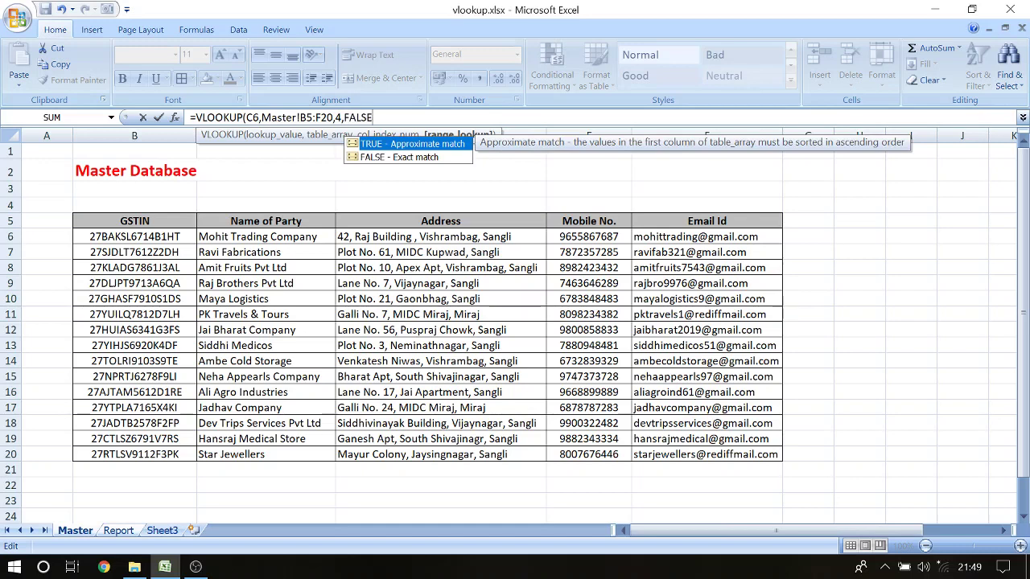
type(")")
key("Return")
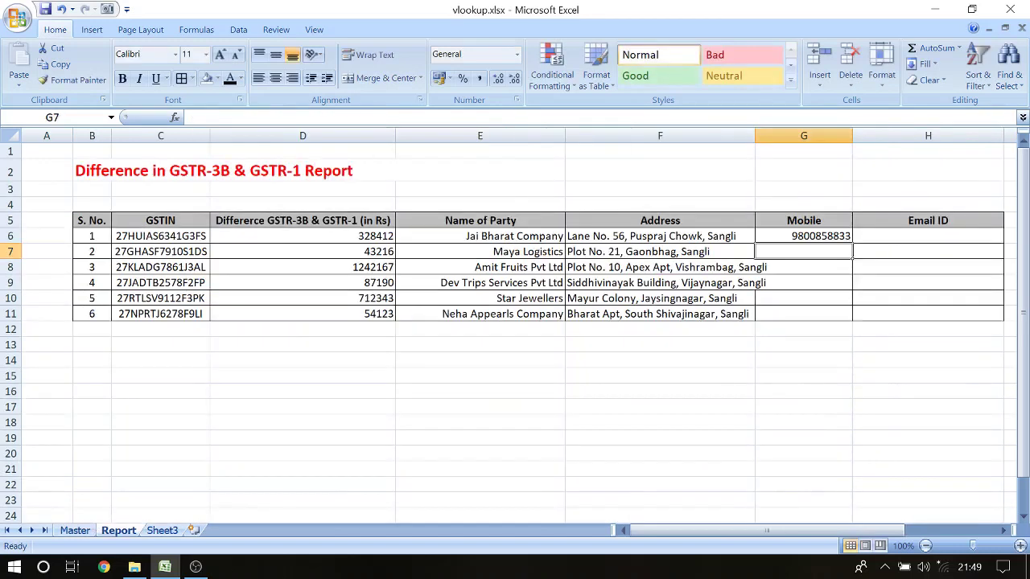
Fill the G6 mobile lookup down to G11
left_click(819, 237)
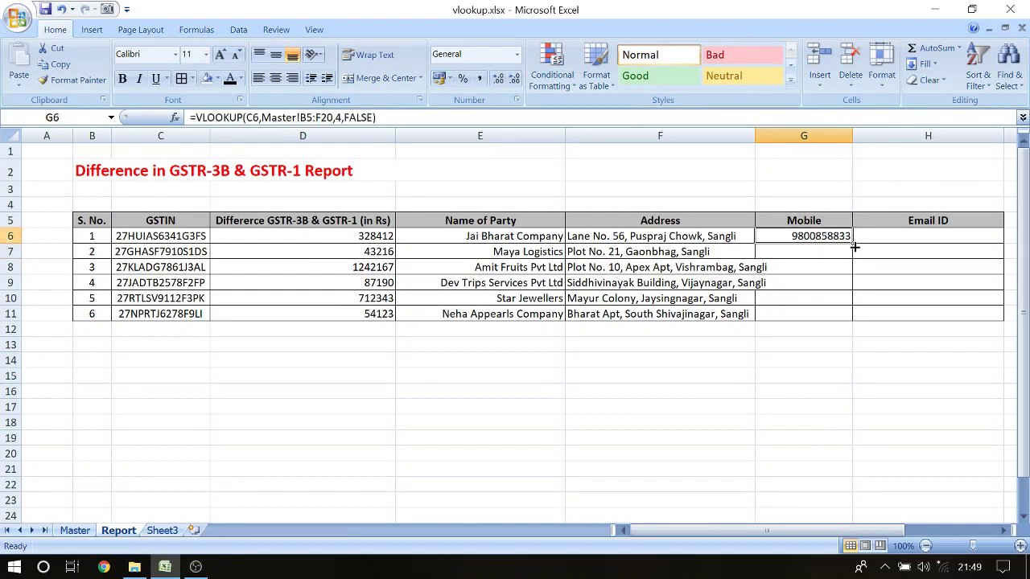
double_click(852, 245)
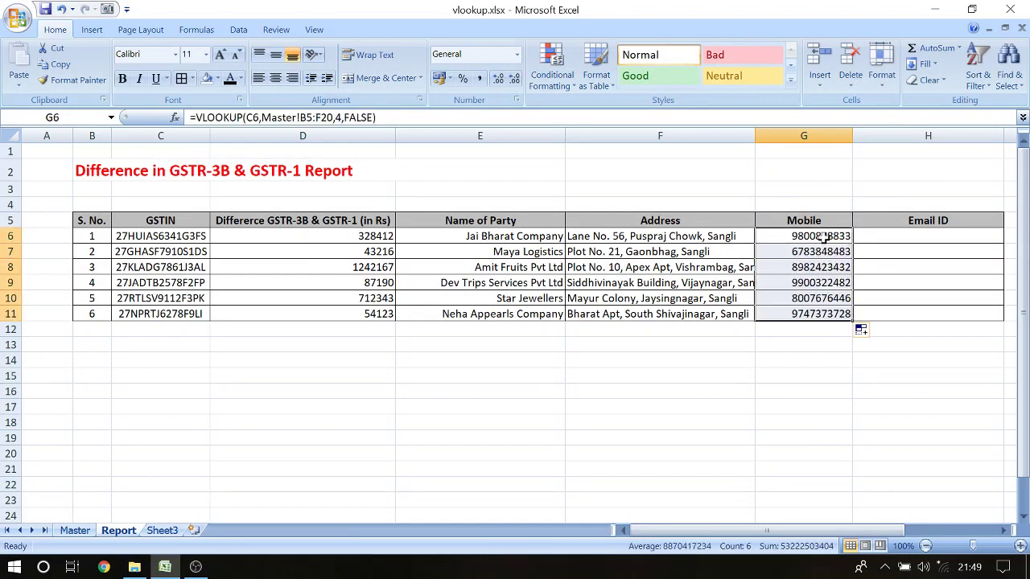
left_click(877, 238)
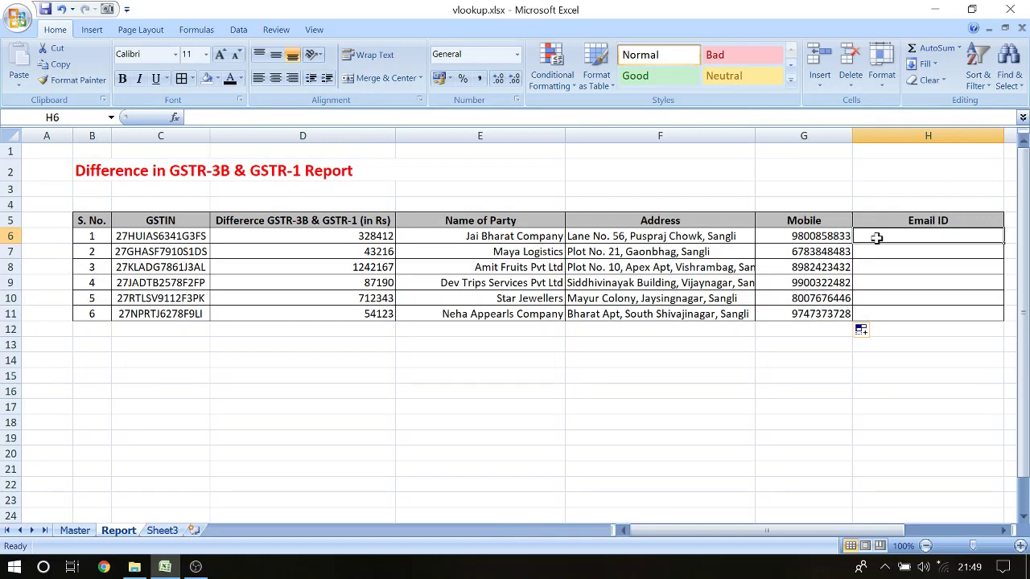
Type =VLOOKUP(C6,Master!B5:F20,5,FALSE) in H6 to fetch the first party's email
type("=VLO")
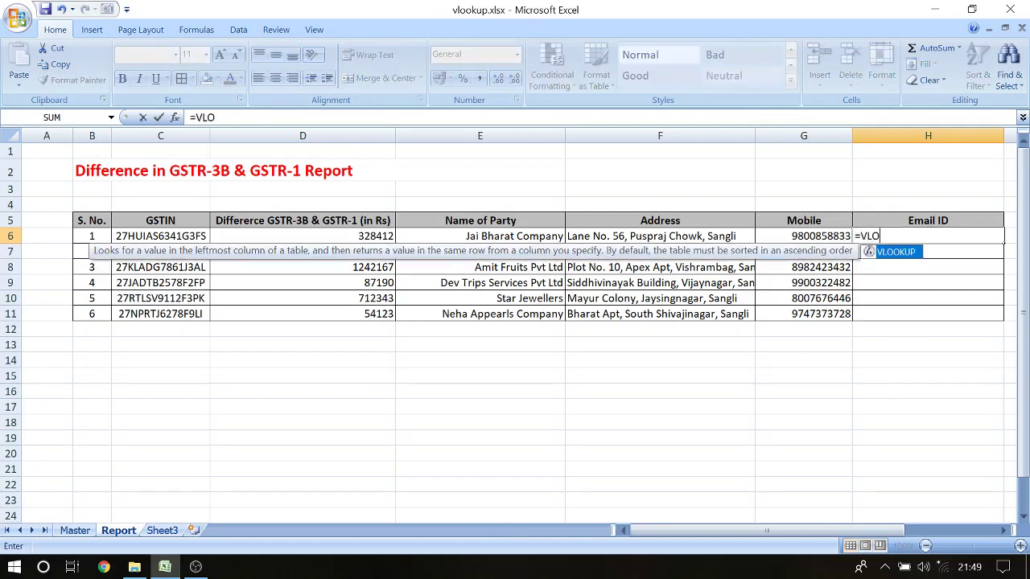
type("OKUP(")
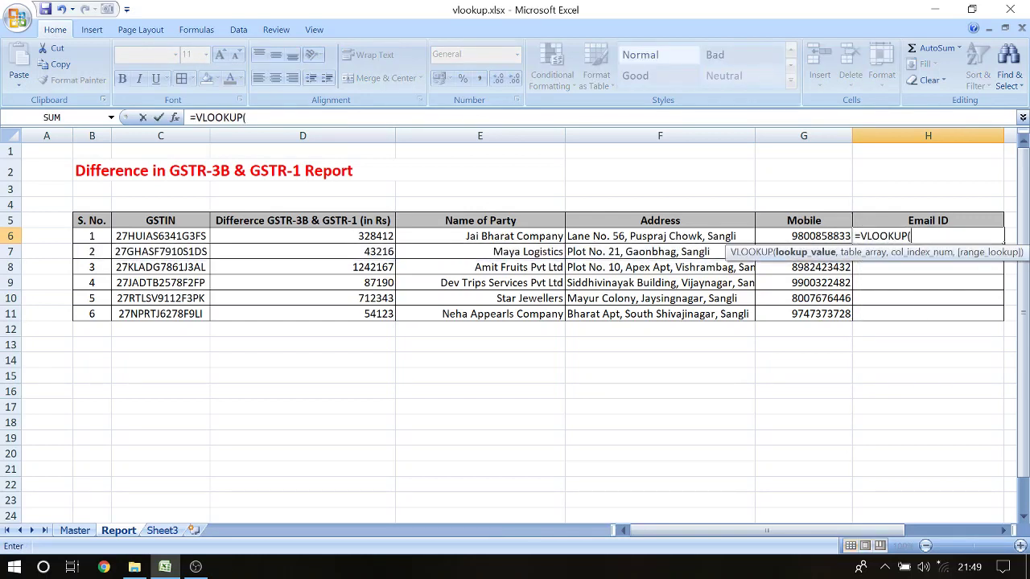
left_click(158, 235)
type(",")
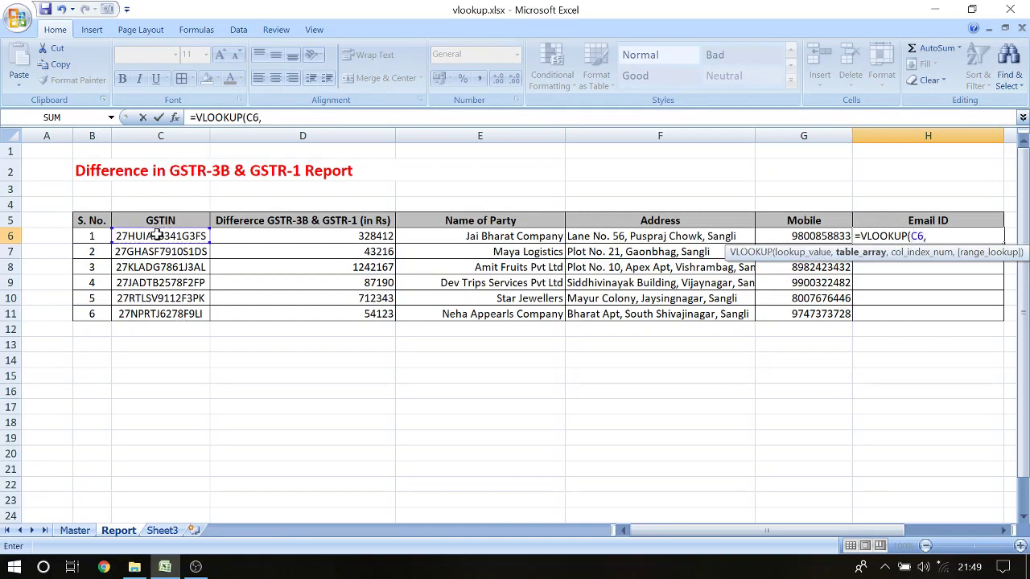
left_click(74, 530)
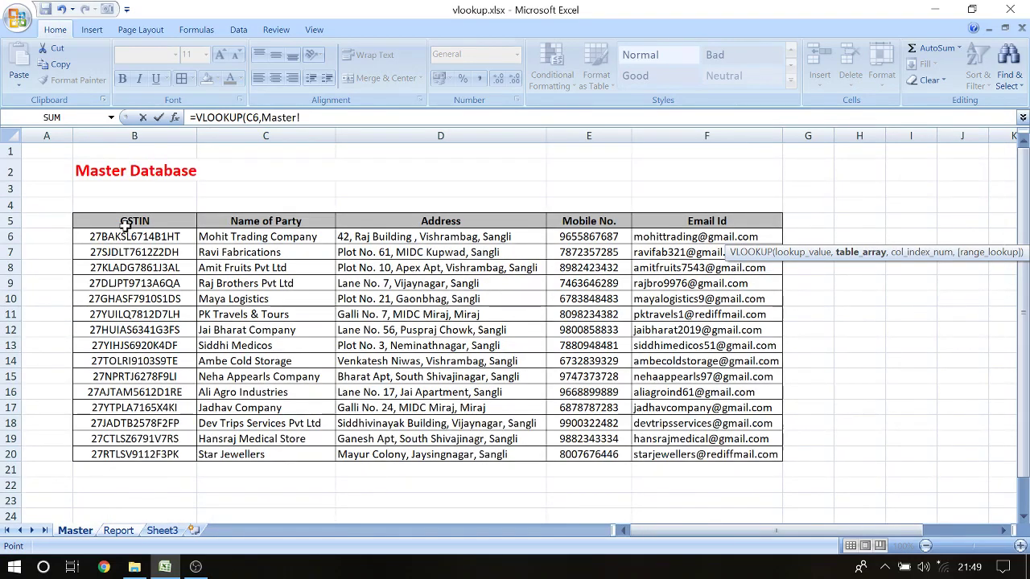
mouse_move(126, 224)
left_mouse_down()
mouse_move(486, 411)
mouse_move(708, 454)
left_mouse_up()
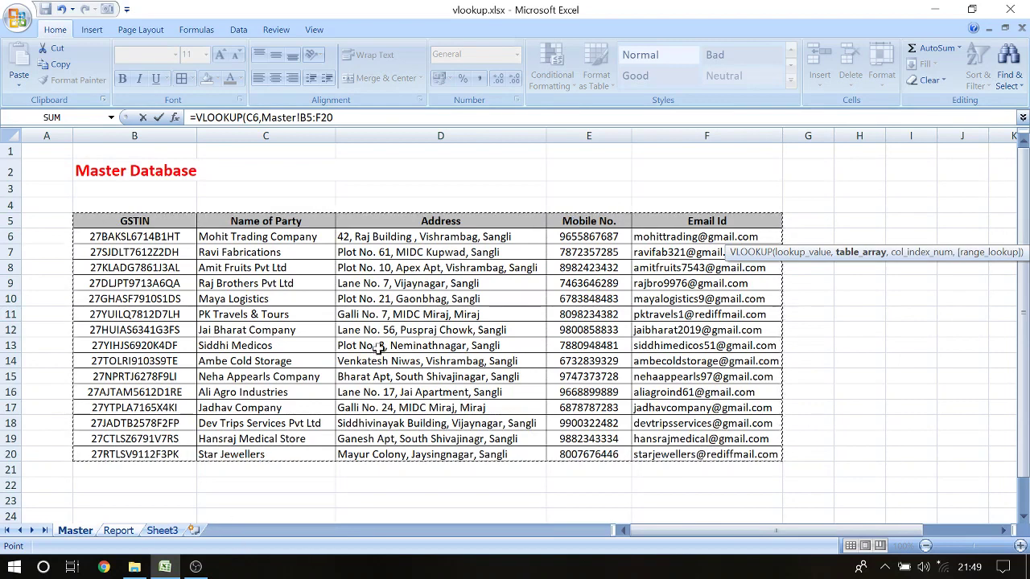
left_click(338, 117)
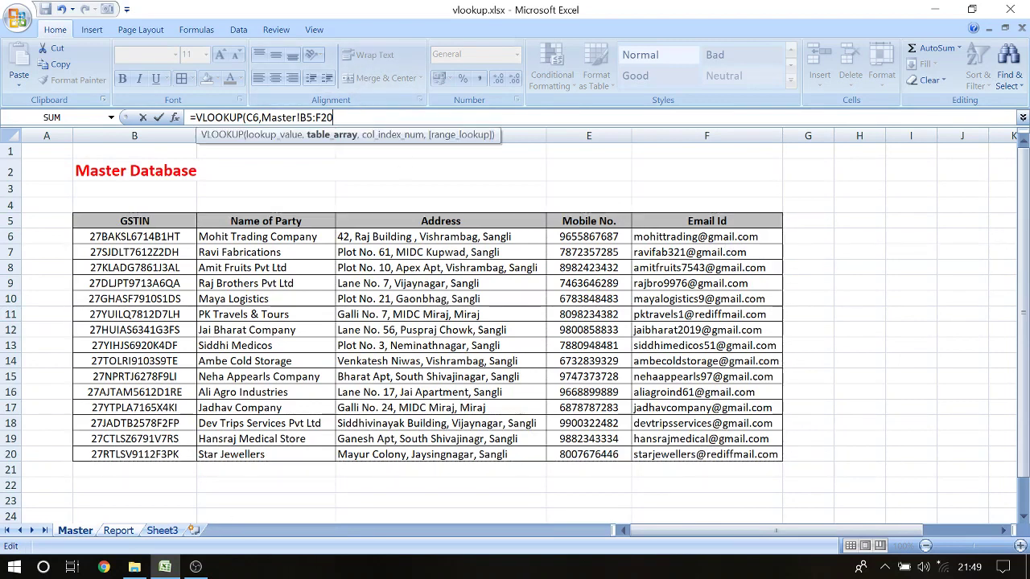
type(",")
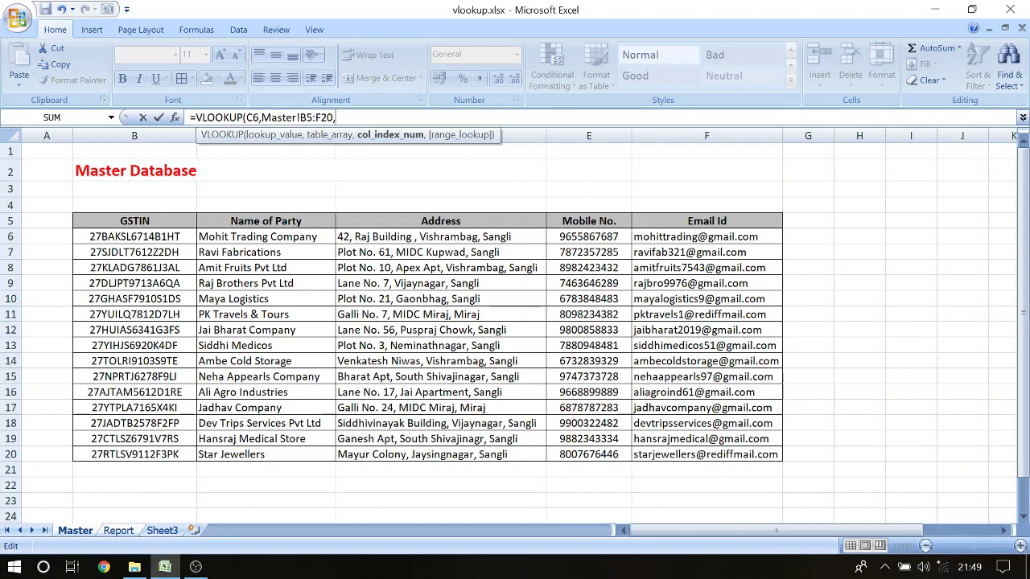
type("5")
type(",F")
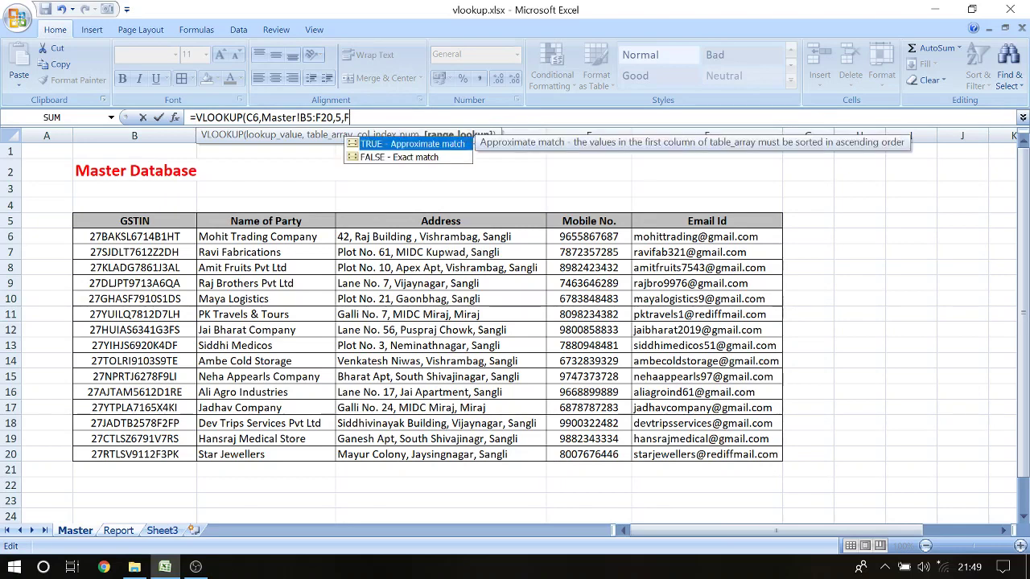
type("ALSE")
type(")")
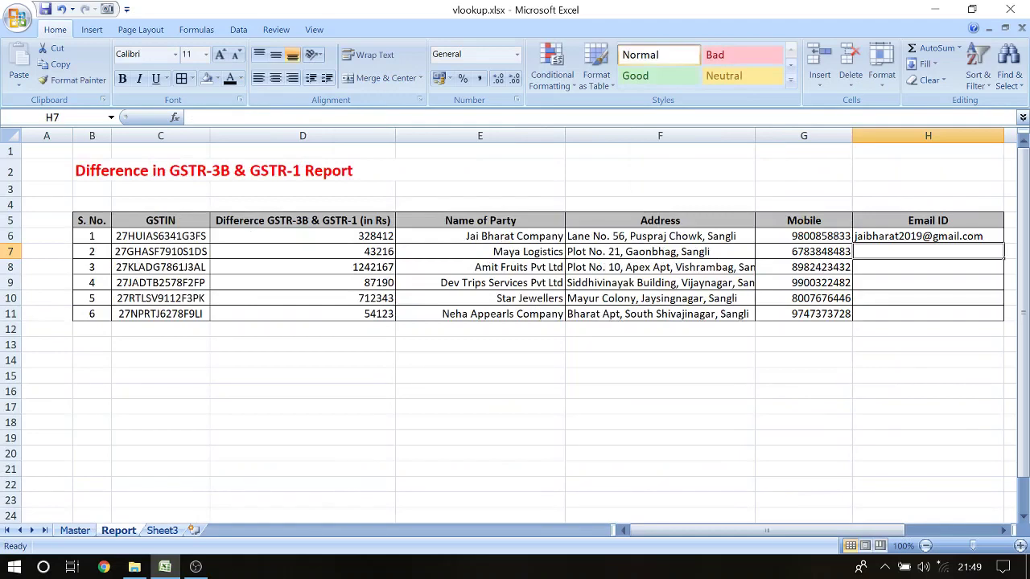
Fill the H6 email lookup down to H11 and widen column D slightly
left_click(914, 236)
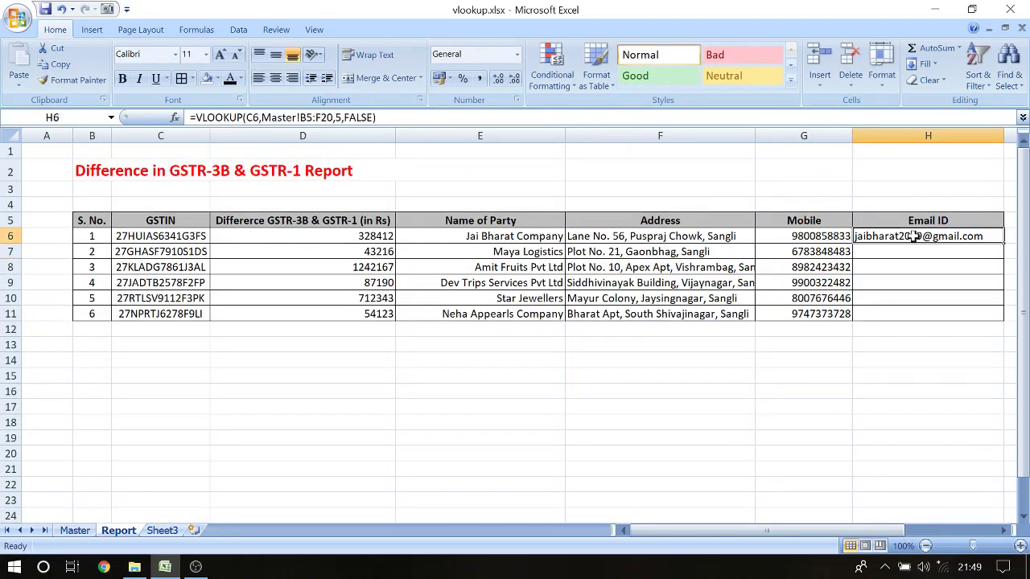
left_click_drag(1005, 247, 1006, 248)
double_click(1005, 247)
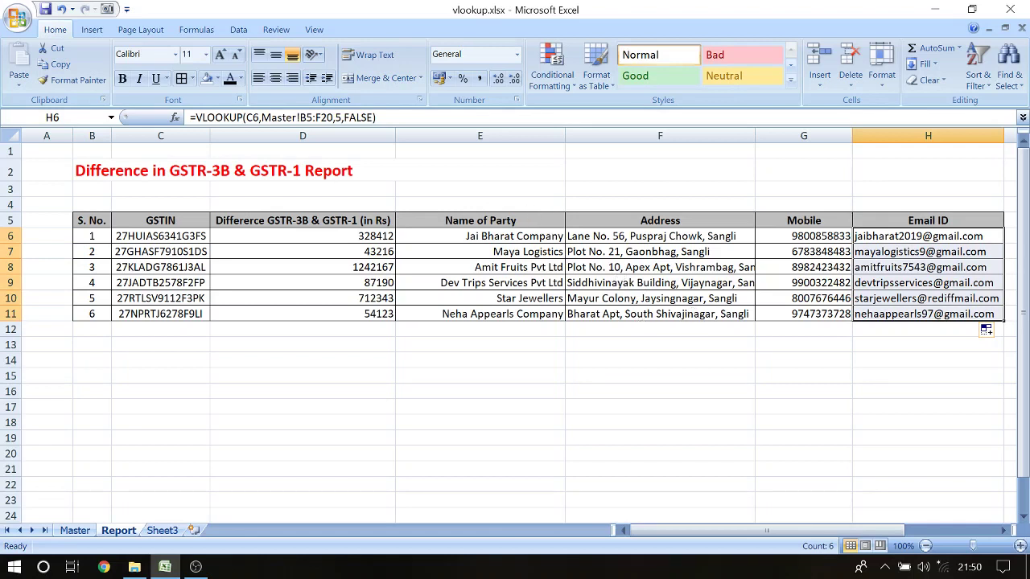
left_click_drag(396, 135, 398, 137)
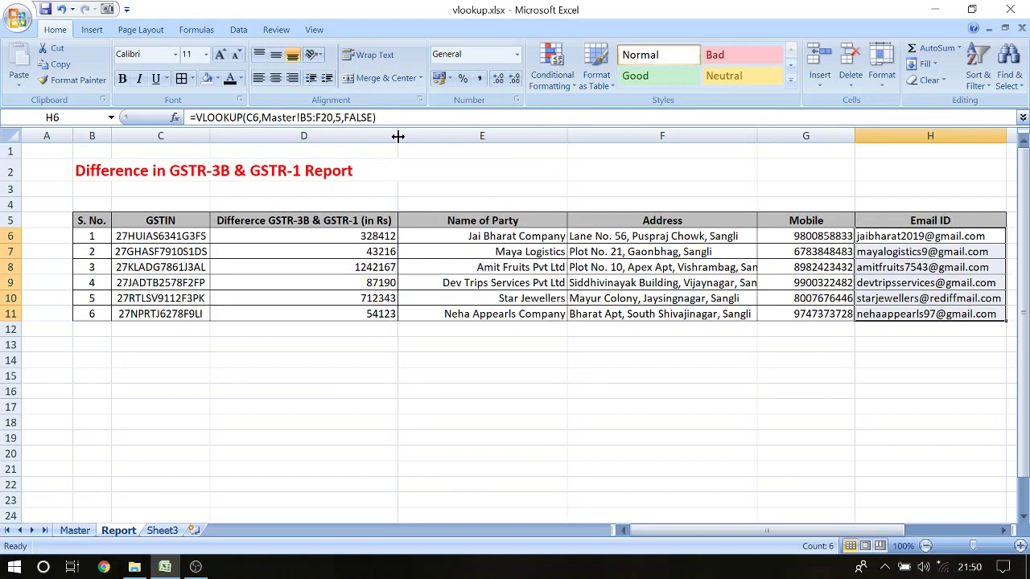